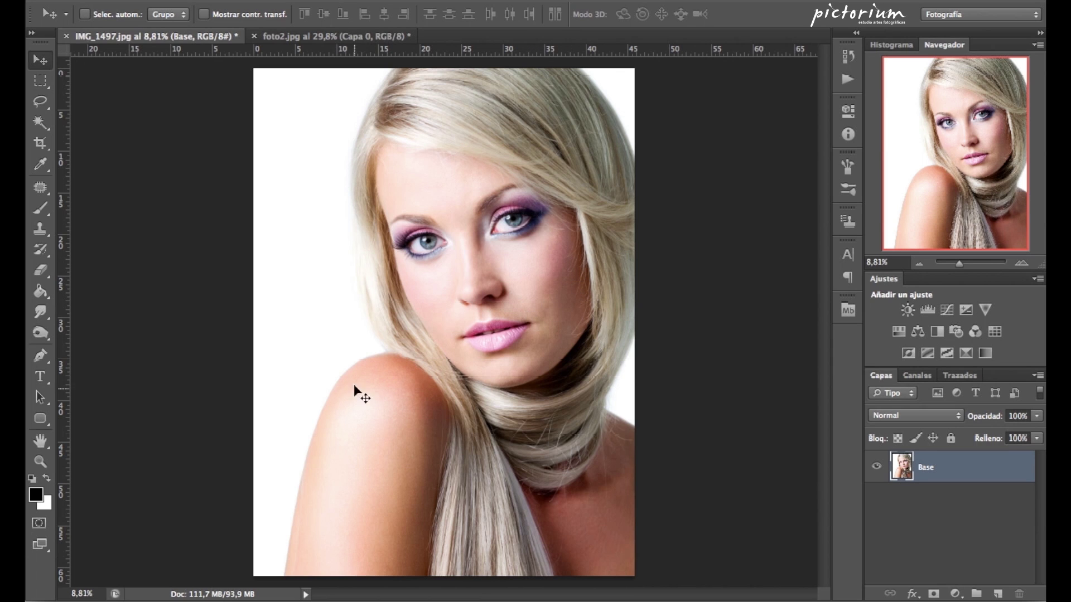
- Zoom in closely on the model's face with the Zoom tool
left_click(41, 462)
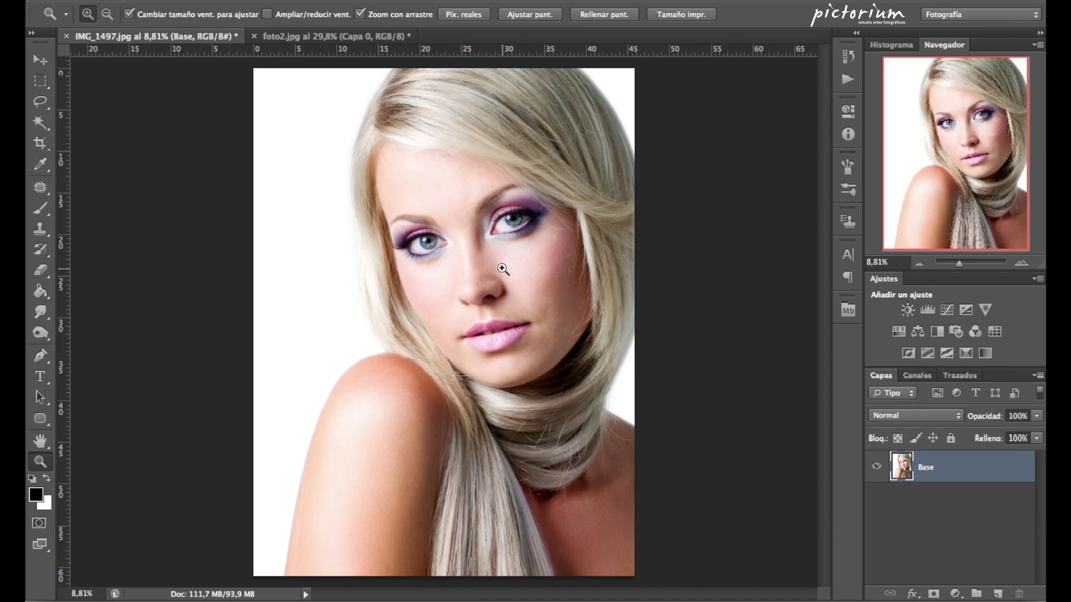
left_click(503, 268)
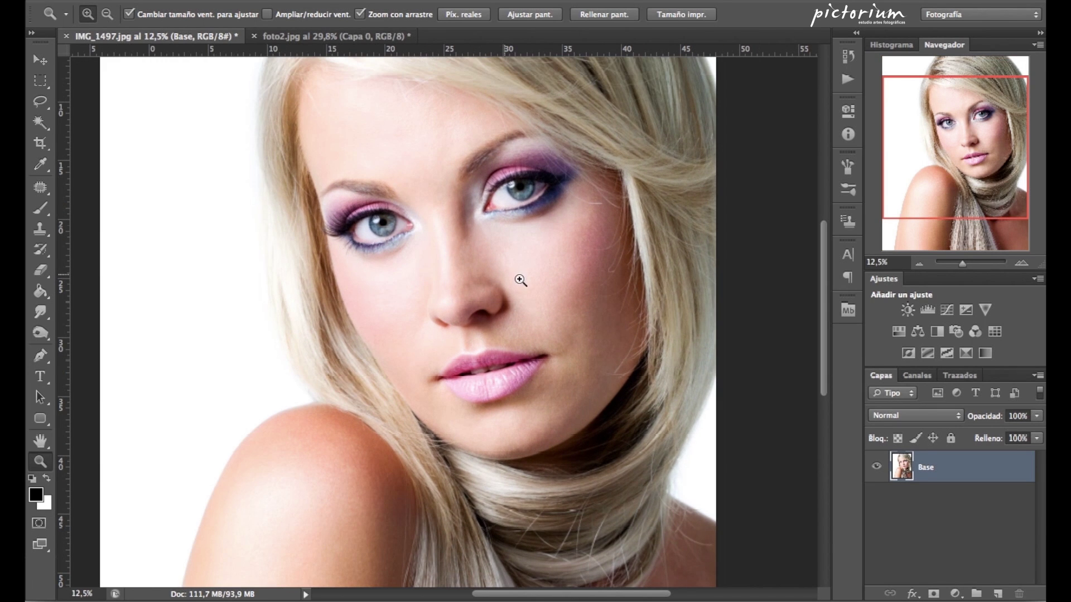
left_click(536, 272)
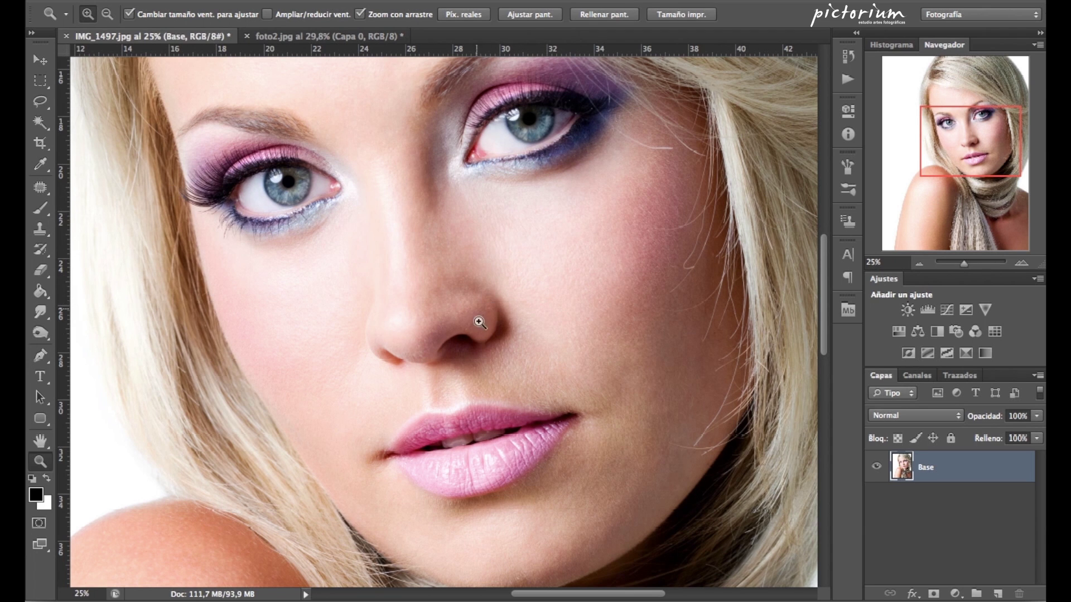
right_click(512, 309)
left_click(493, 273)
- Scroll around the zoomed-in face to inspect the skin
scroll(485, 268, "up", 1)
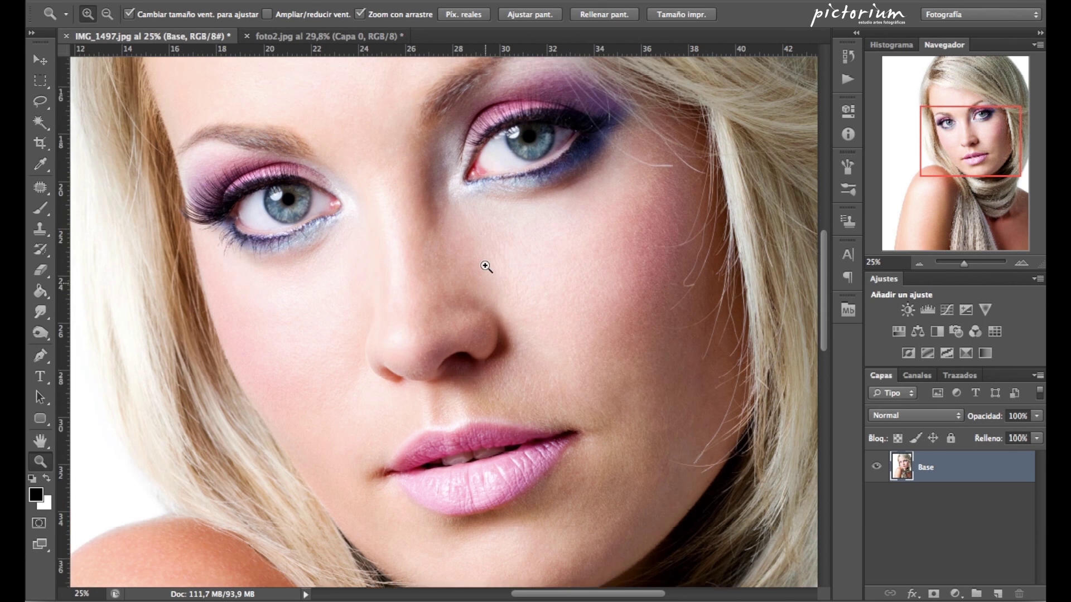
scroll(479, 279, "up", 2)
scroll(474, 332, "up", 2)
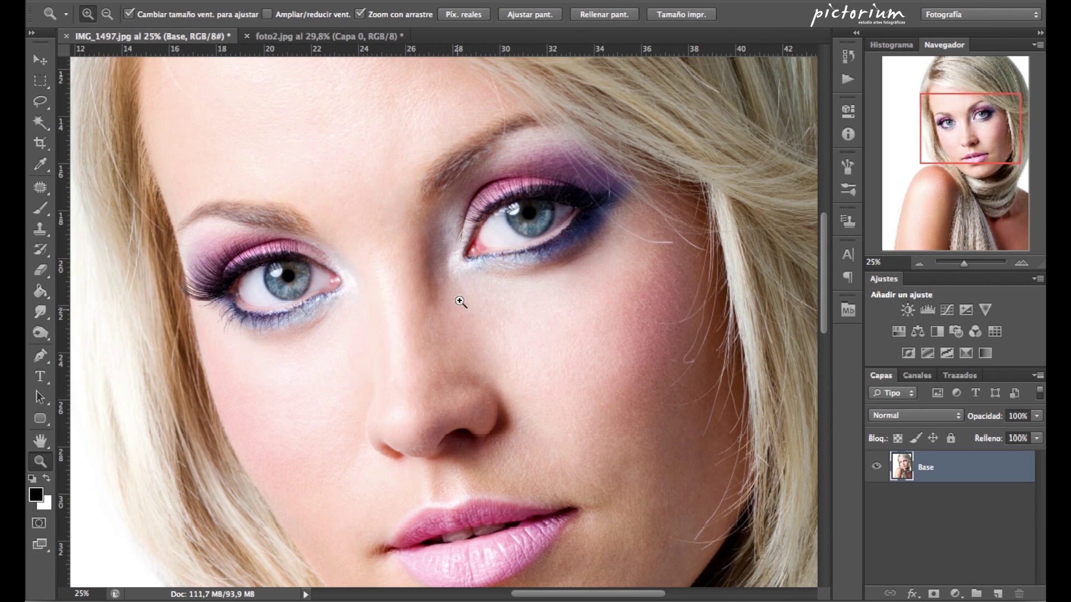
scroll(459, 387, "down", 3)
scroll(502, 374, "down", 2)
scroll(569, 318, "down", 1)
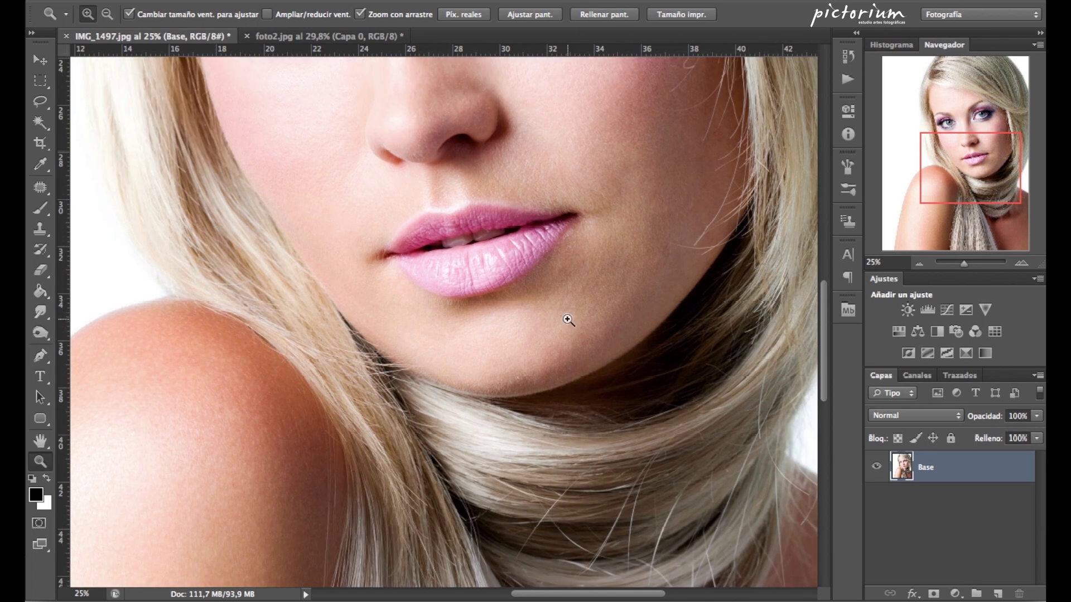
scroll(564, 256, "down", 4)
scroll(569, 261, "up", 2)
scroll(569, 261, "up", 3)
scroll(597, 244, "up", 1)
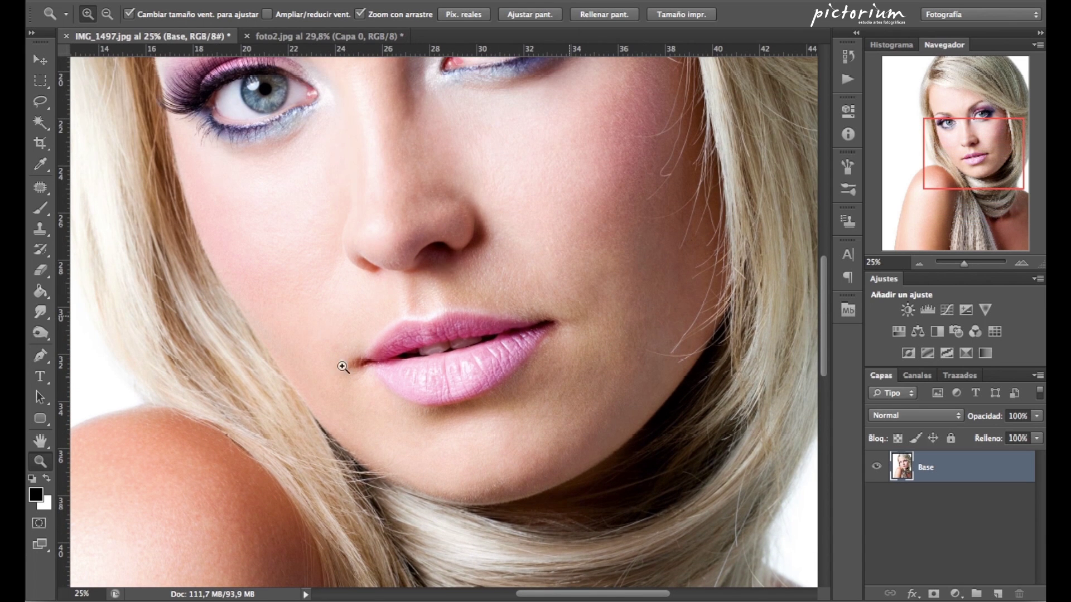
scroll(440, 256, "up", 1)
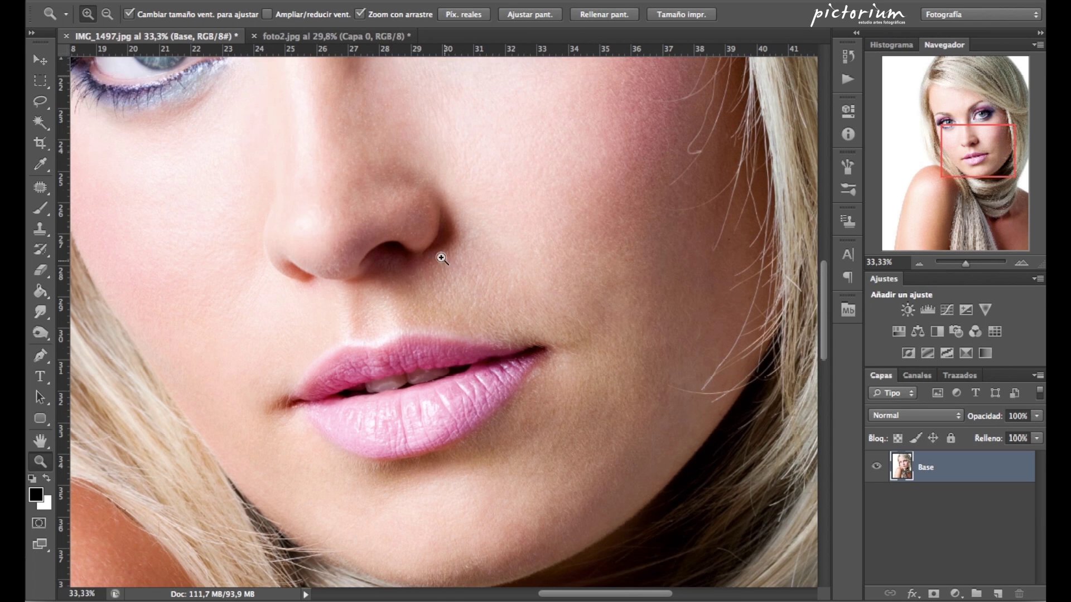
scroll(548, 230, "up", 1)
scroll(545, 201, "up", 1)
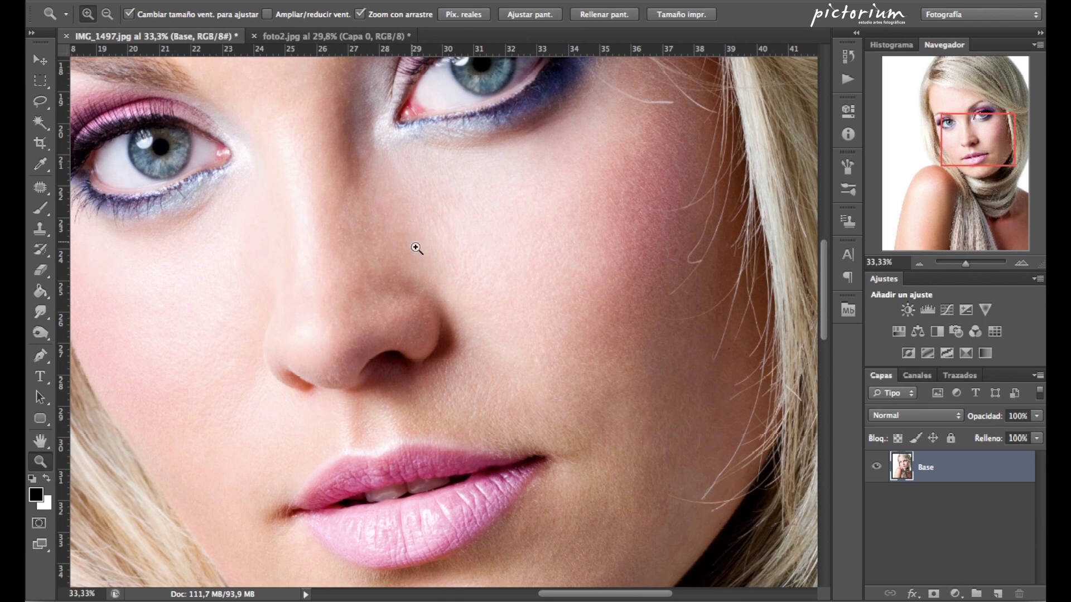
scroll(414, 246, "up", 1)
scroll(398, 257, "up", 1)
scroll(397, 257, "up", 1)
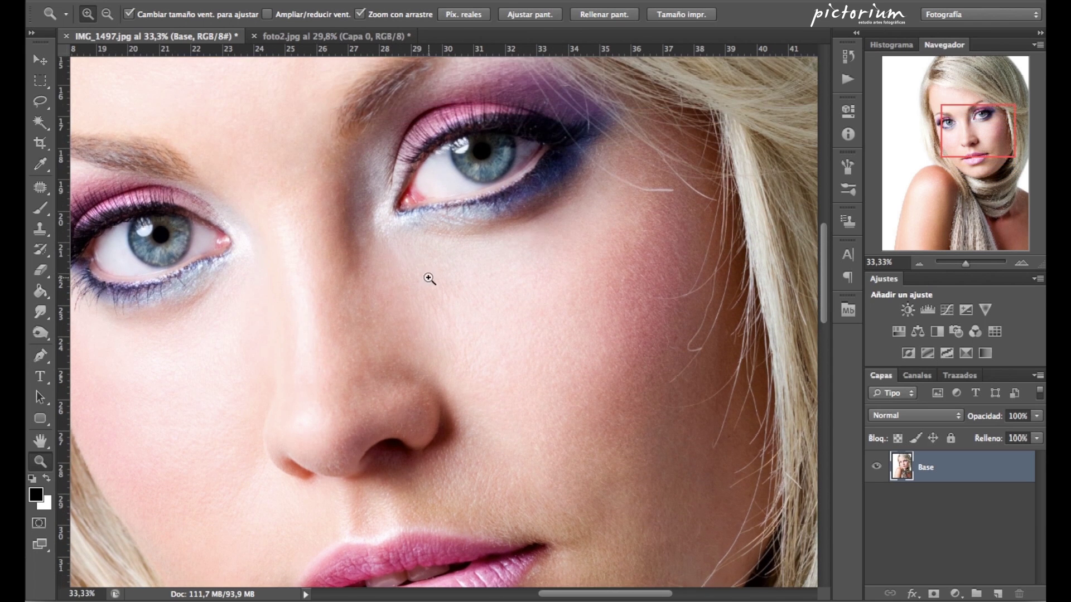
scroll(424, 284, "down", 1)
scroll(433, 279, "down", 1)
scroll(392, 299, "down", 2)
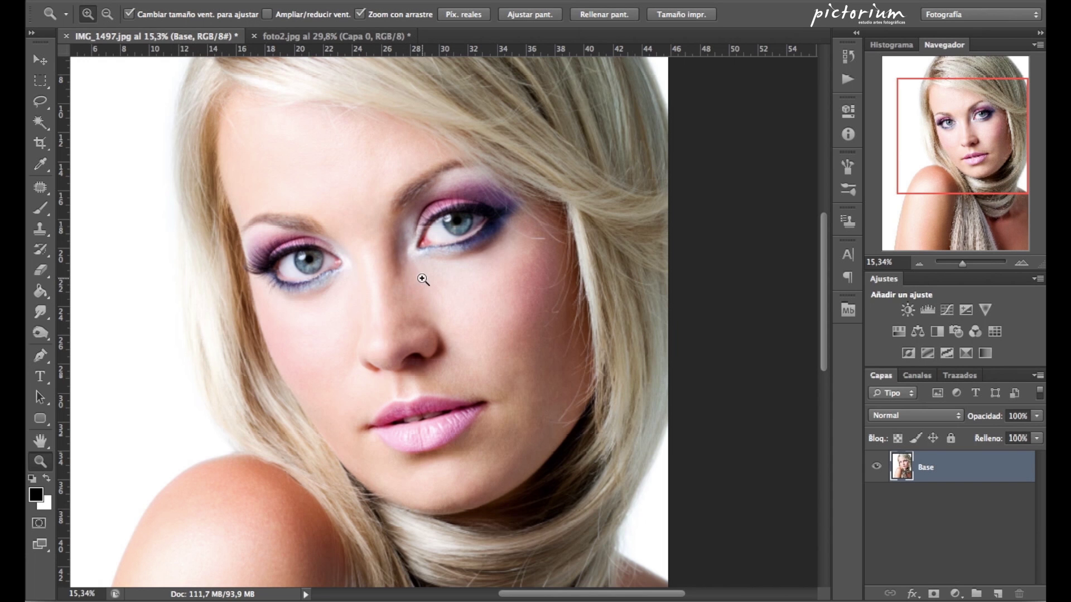
- Adjust the zoom around the eyes until the whole face fits, about 19%
left_click_drag(416, 284, 419, 295)
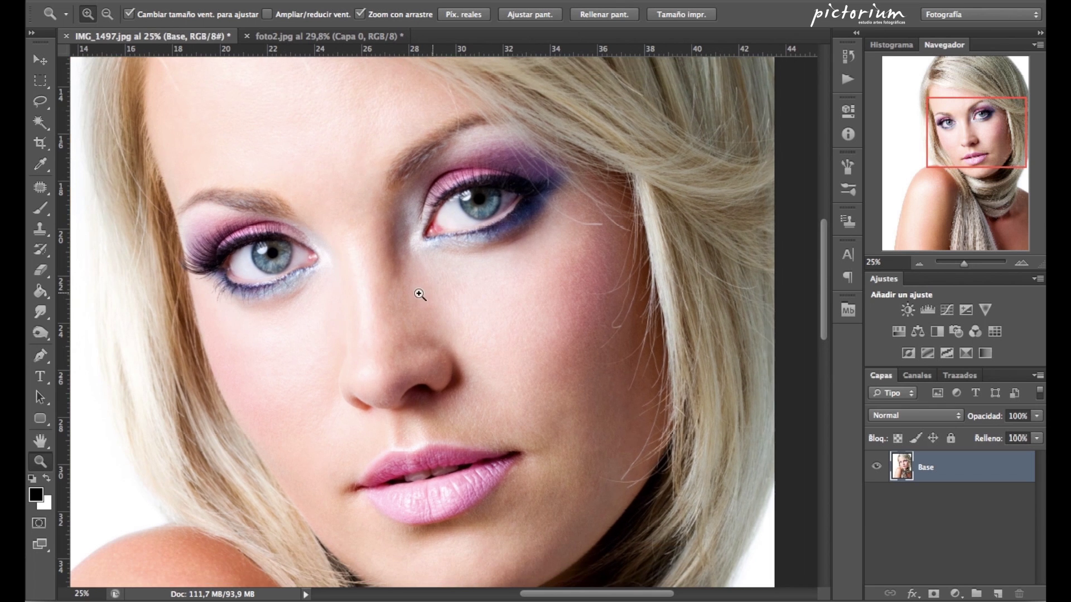
left_click(420, 294, "alt")
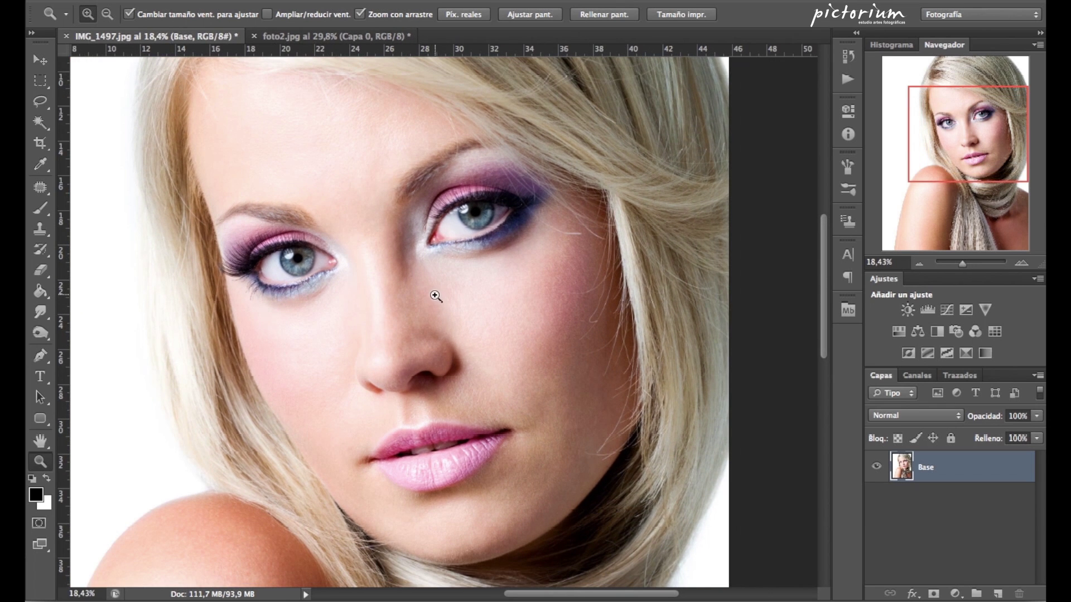
left_click(427, 301)
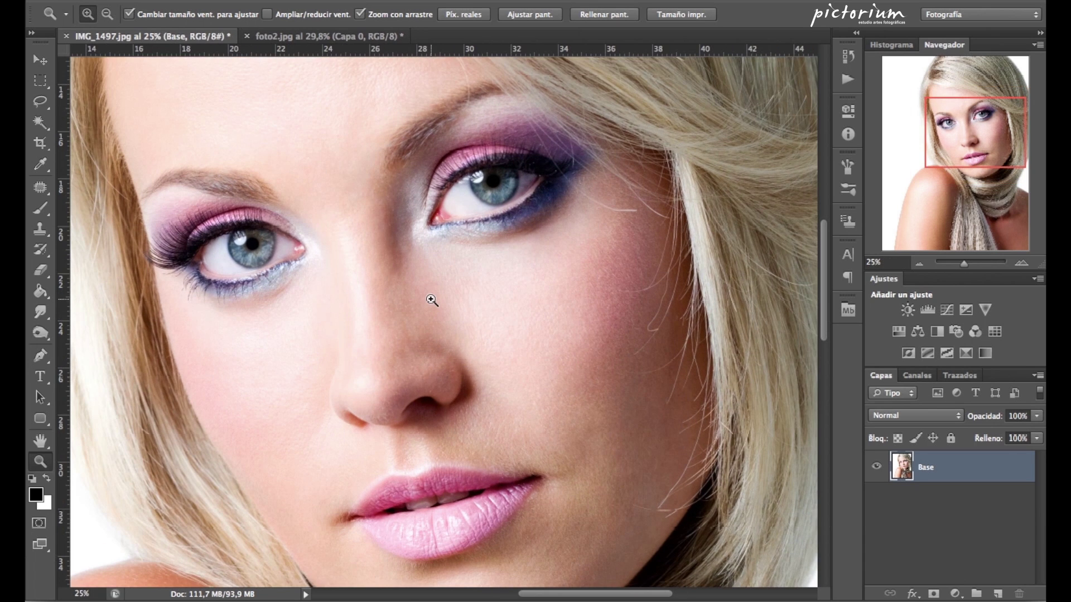
left_click_drag(455, 301, 438, 297)
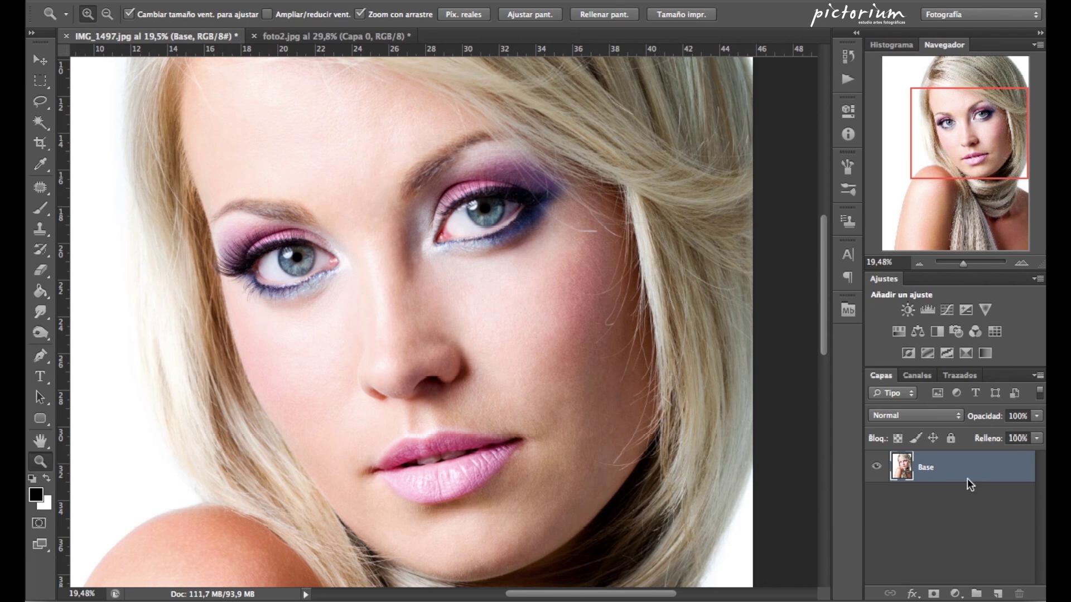
- Duplicate Base as Base copia, fully lock Base, and reselect Base copia
key("ctrl+j")
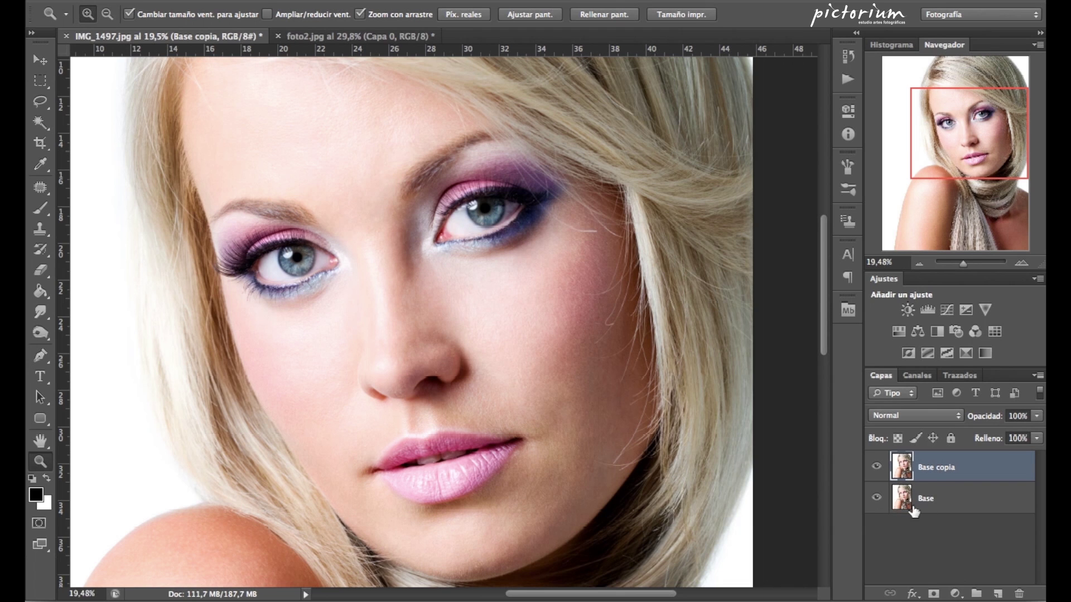
left_click(963, 501)
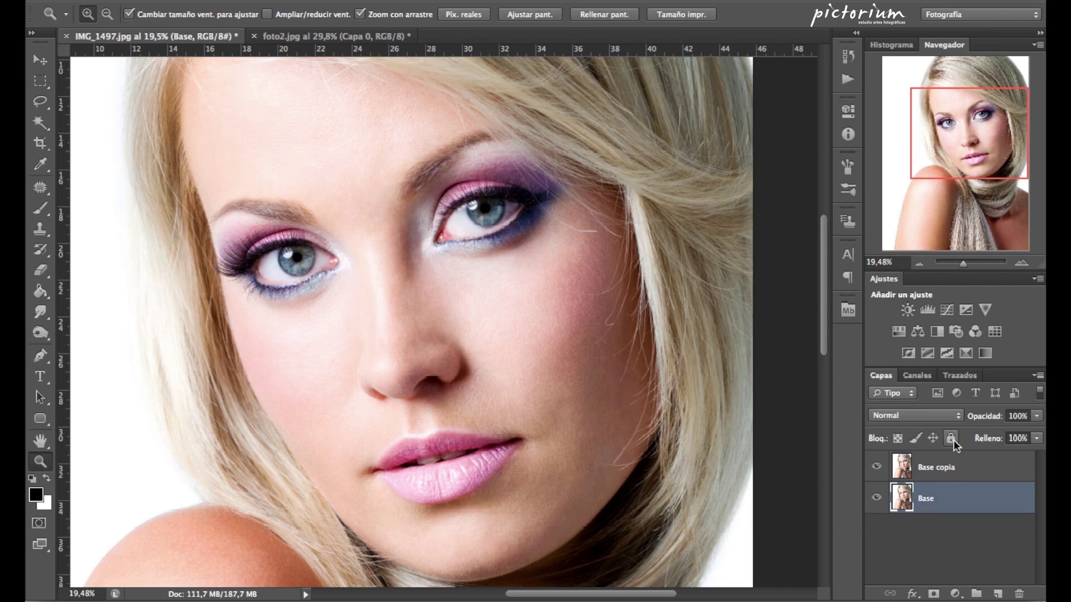
left_click(950, 439)
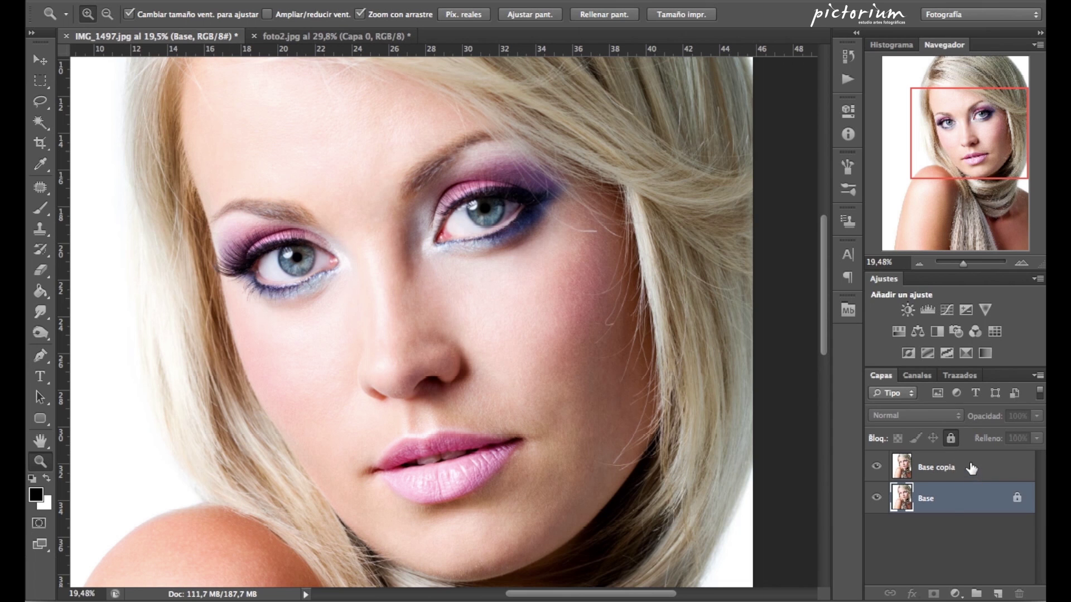
left_click(971, 468)
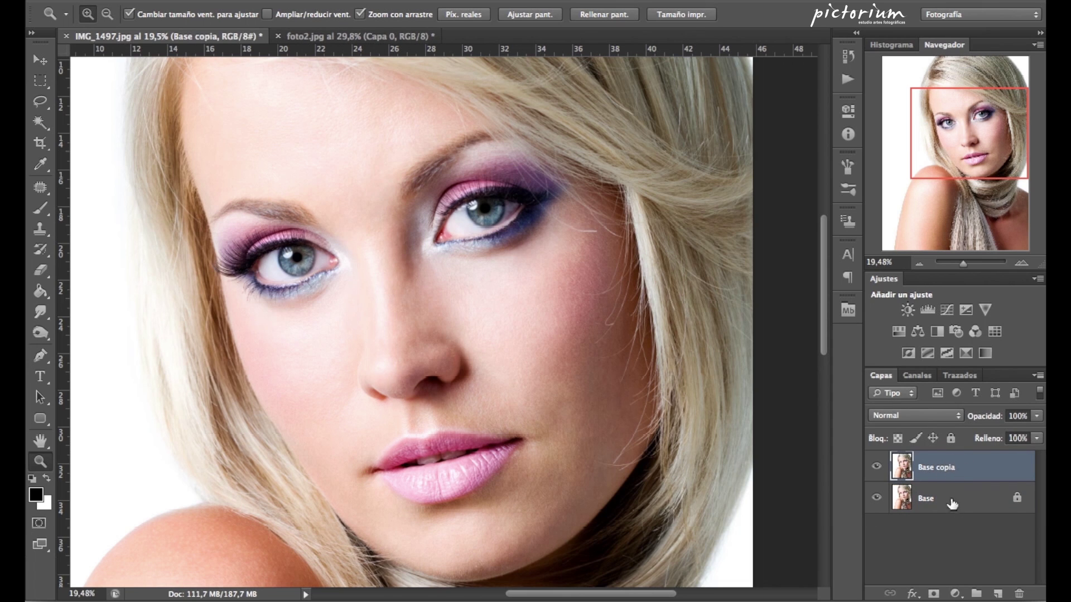
- Add three default Curves adjustment layers, then one Hue/Saturation adjustment layer
left_click(955, 594)
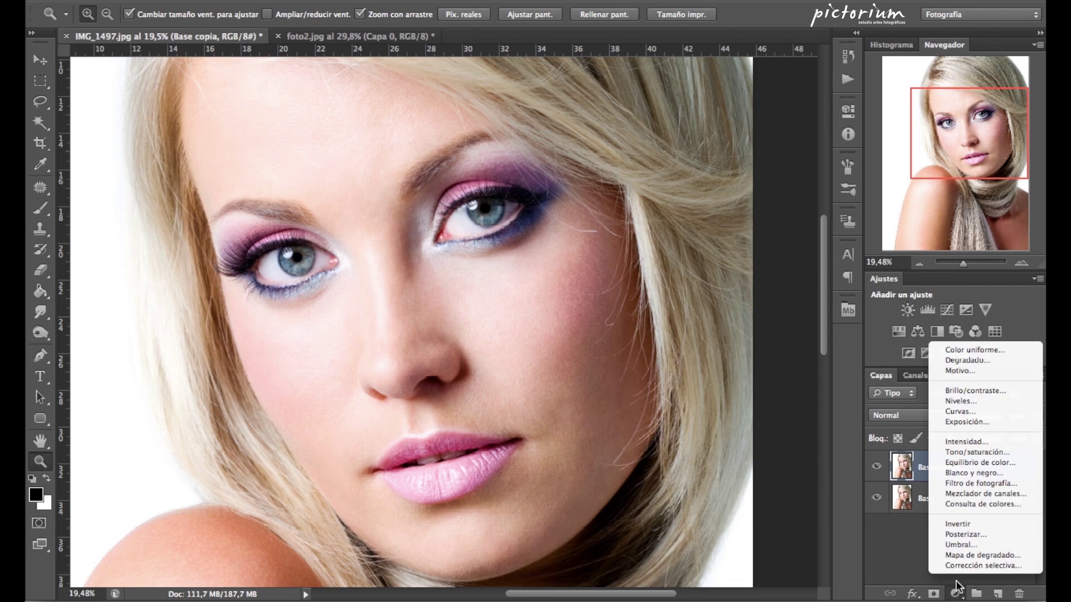
left_click(977, 410)
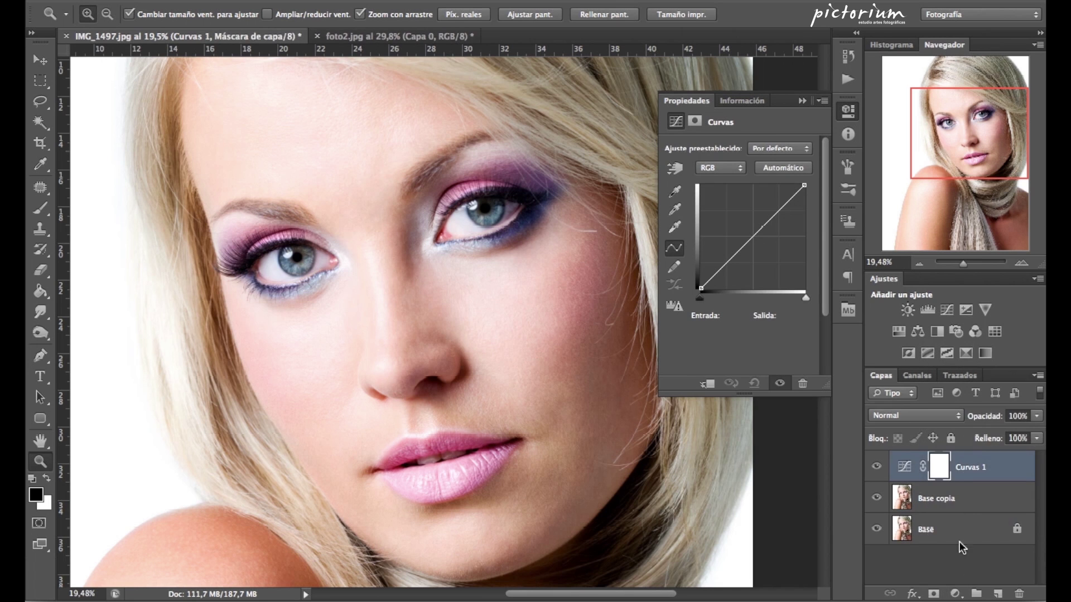
left_click(951, 592)
left_click(975, 409)
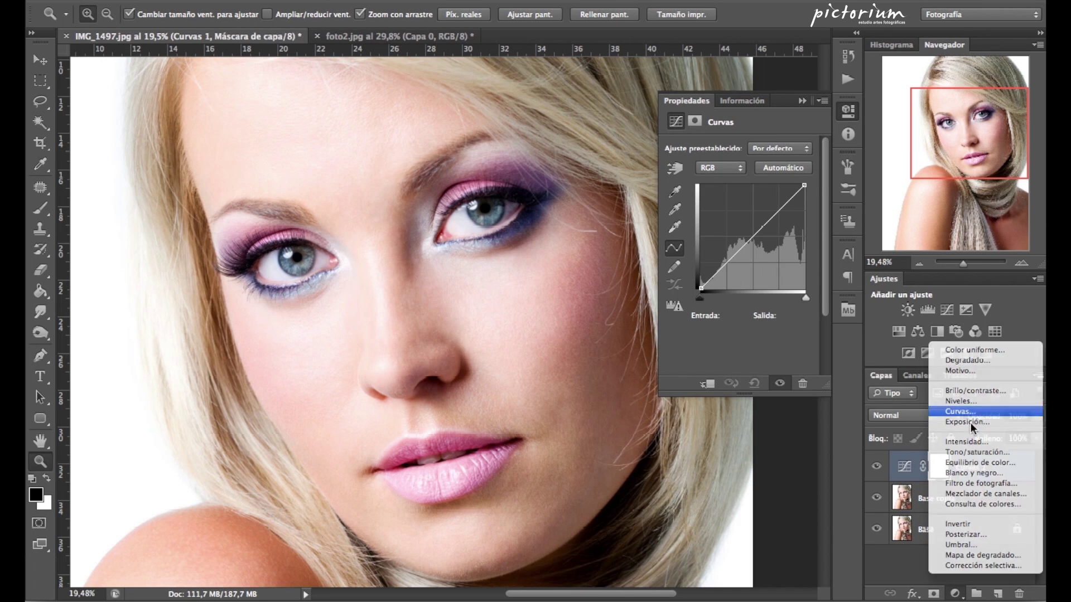
left_click(954, 592)
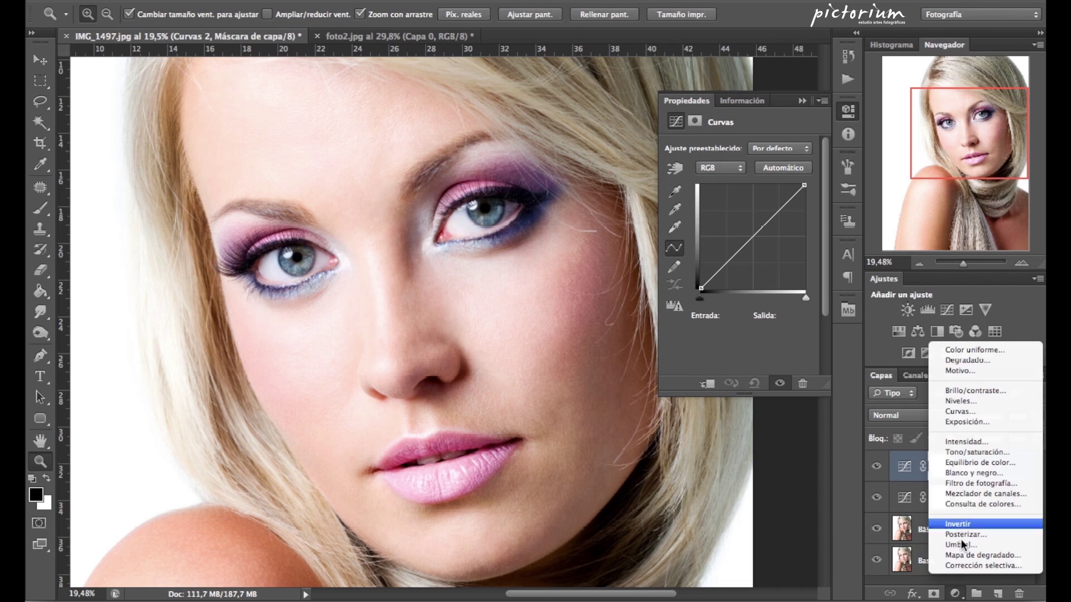
left_click(971, 412)
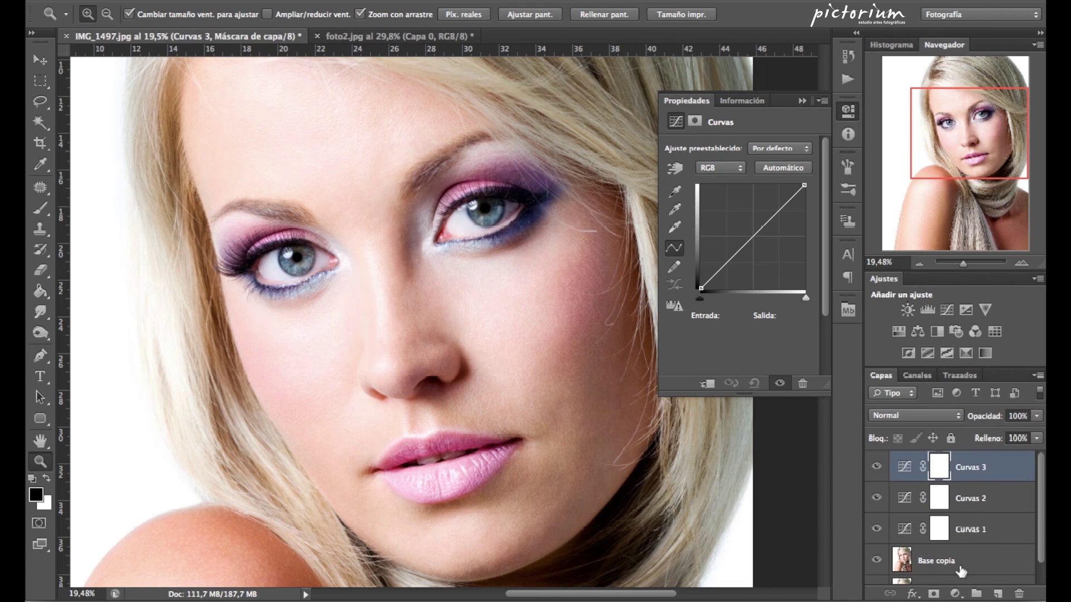
left_click(954, 593)
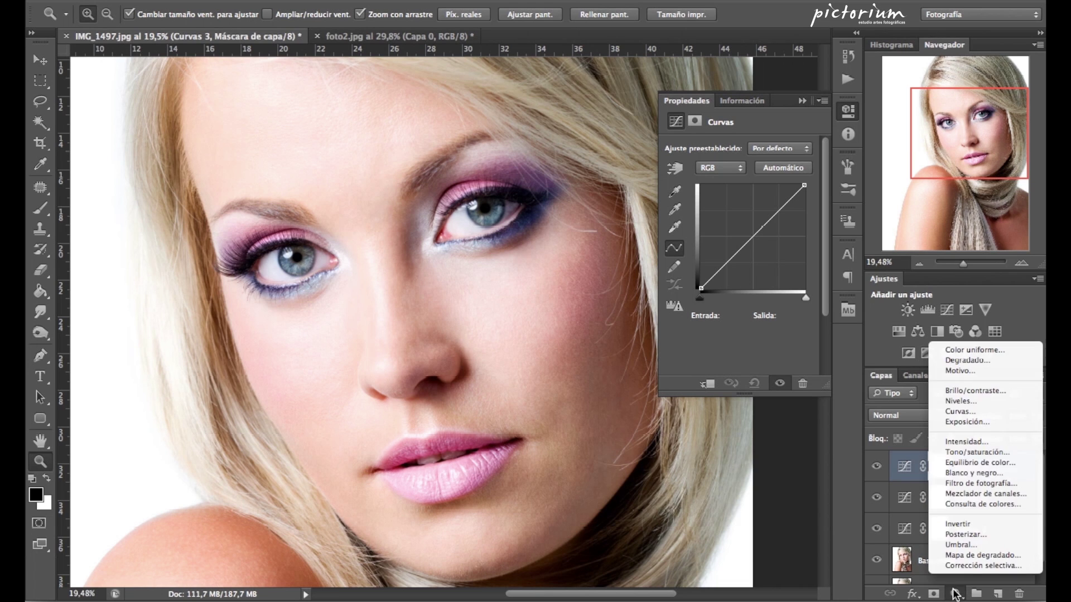
left_click(978, 452)
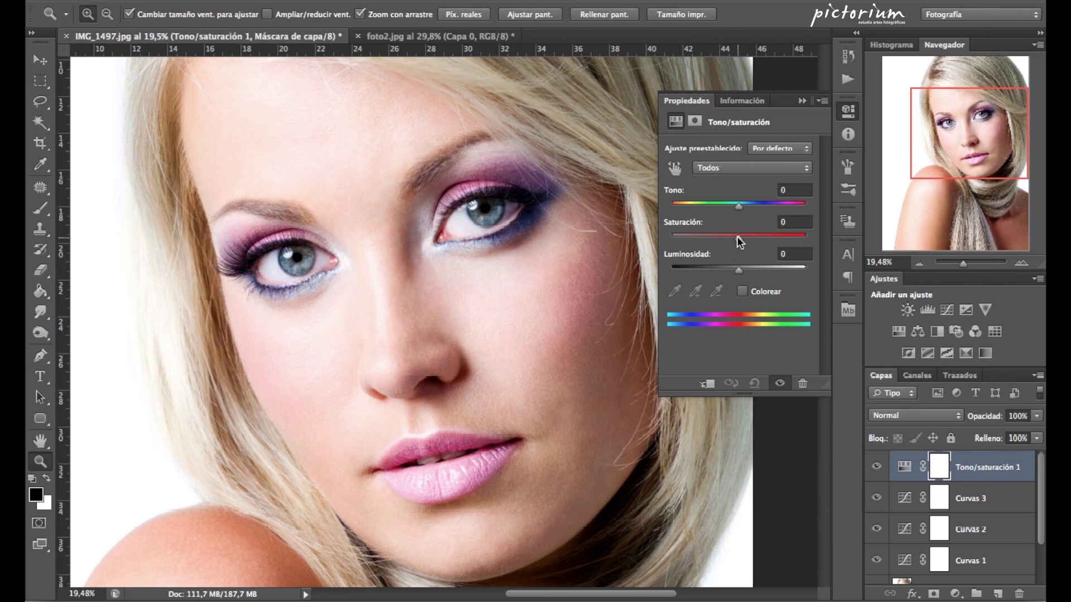
- Drop the Hue/Saturation layer's saturation to -100 for a black-and-white view
left_click_drag(738, 236, 706, 236)
left_click_drag(678, 238, 667, 236)
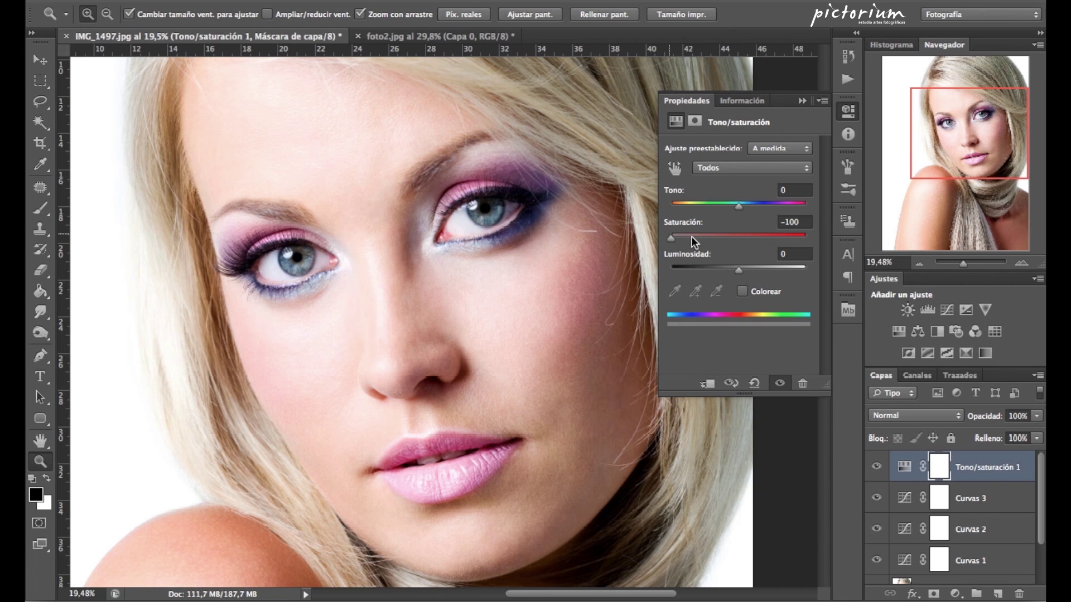
left_click(801, 102)
- Set Curvas 3 to the Multiplicar blend mode and open its curve properties
left_click(995, 502)
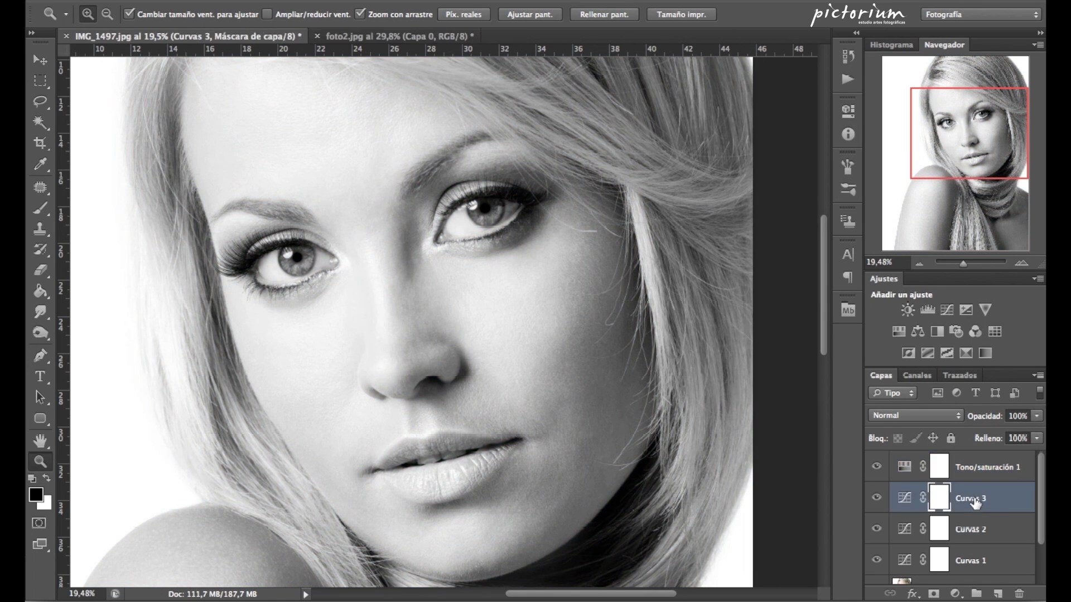
left_click(935, 413)
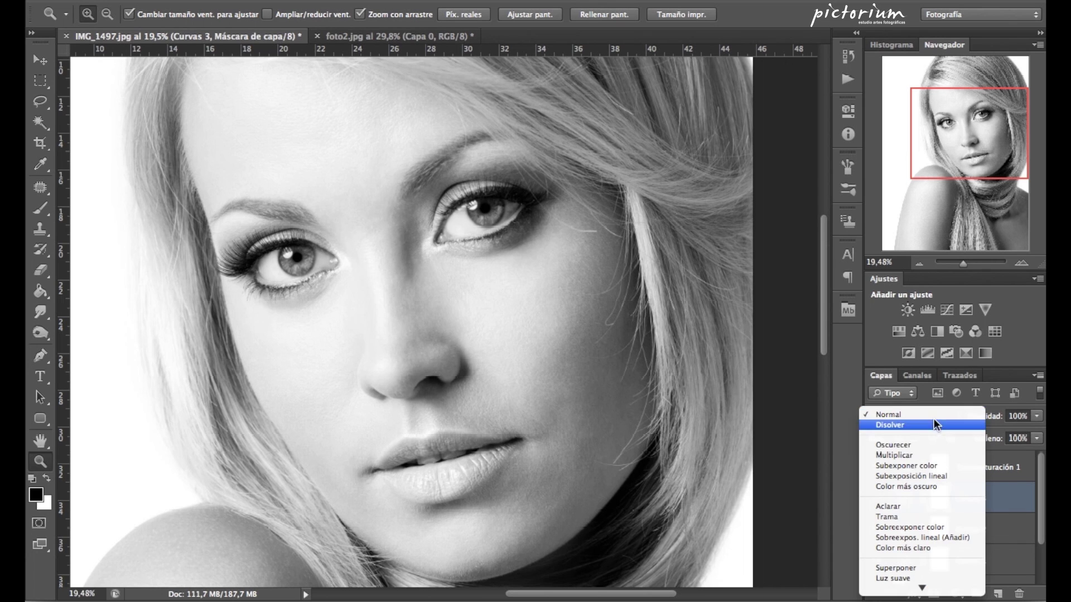
left_click(919, 452)
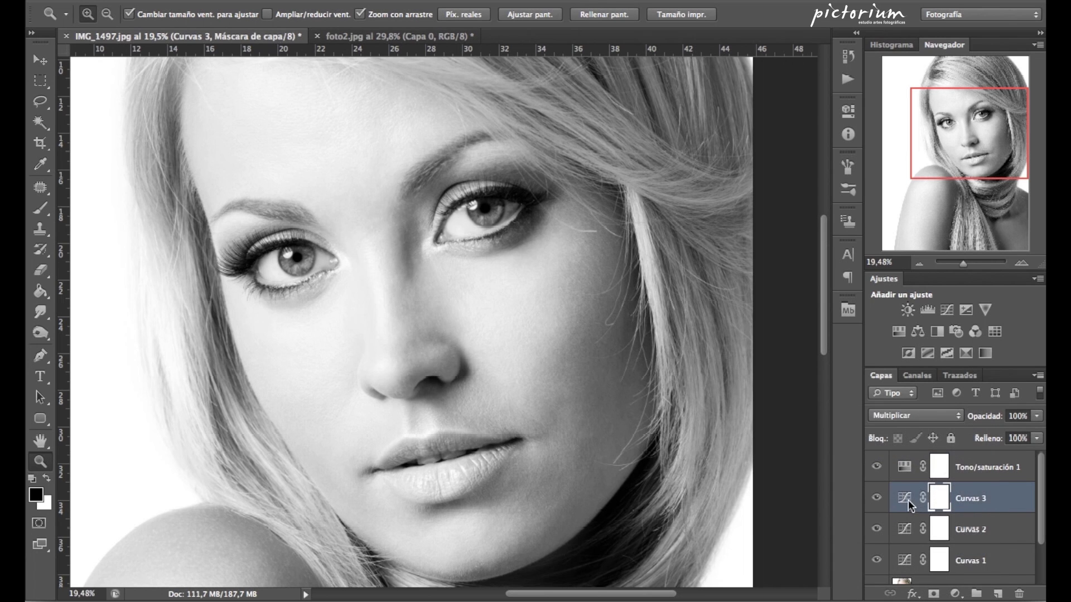
double_click(905, 499)
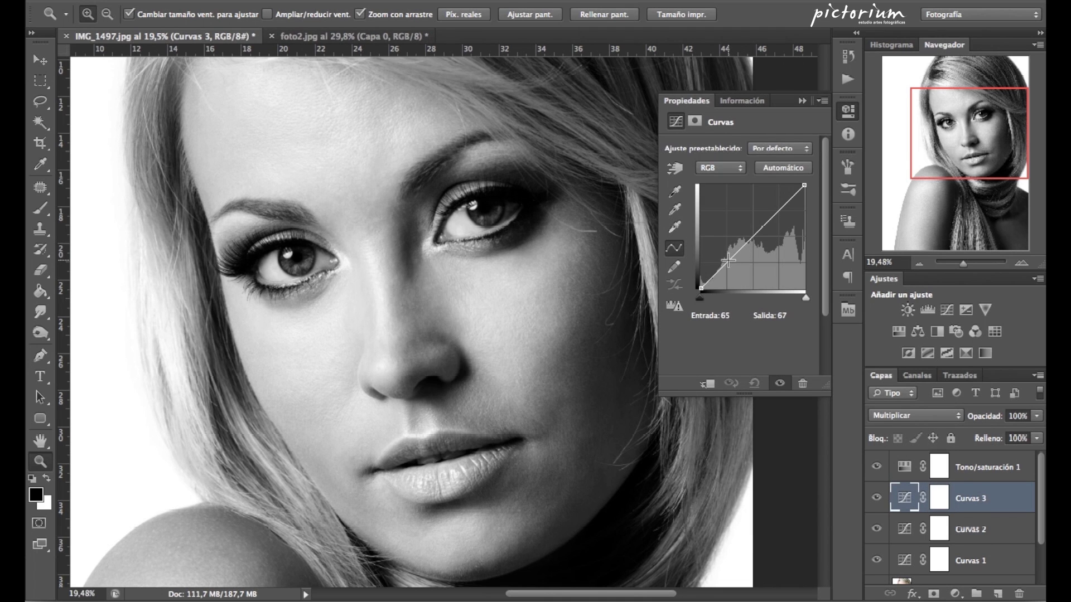
- Shape the Curvas 3 curve with a raised shadow point and lowered highlight point
left_click_drag(729, 261, 721, 252)
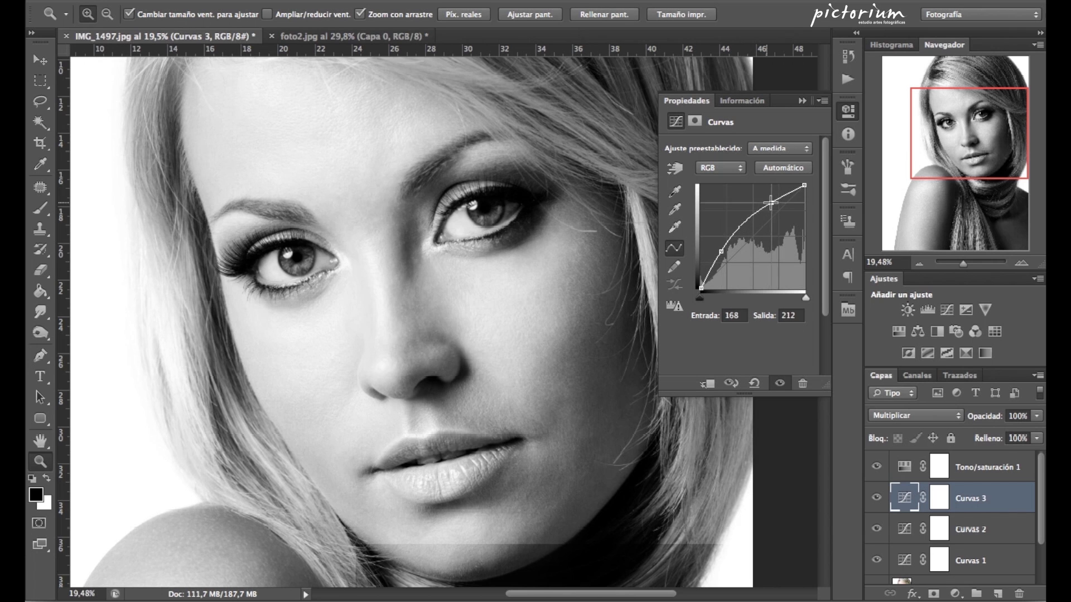
left_click_drag(784, 200, 787, 218)
left_click_drag(725, 250, 722, 245)
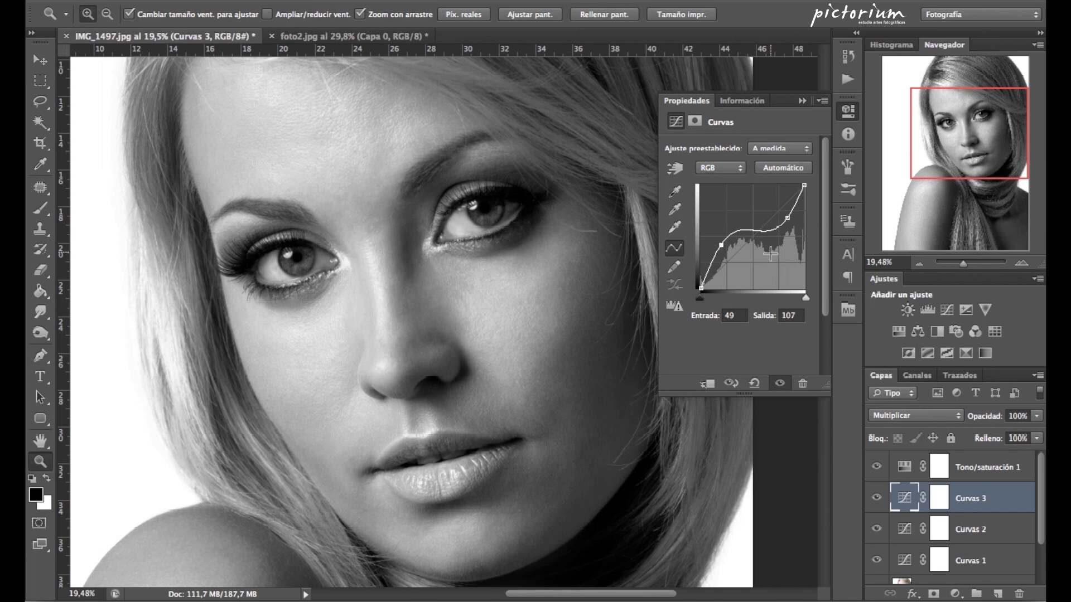
left_click(801, 101)
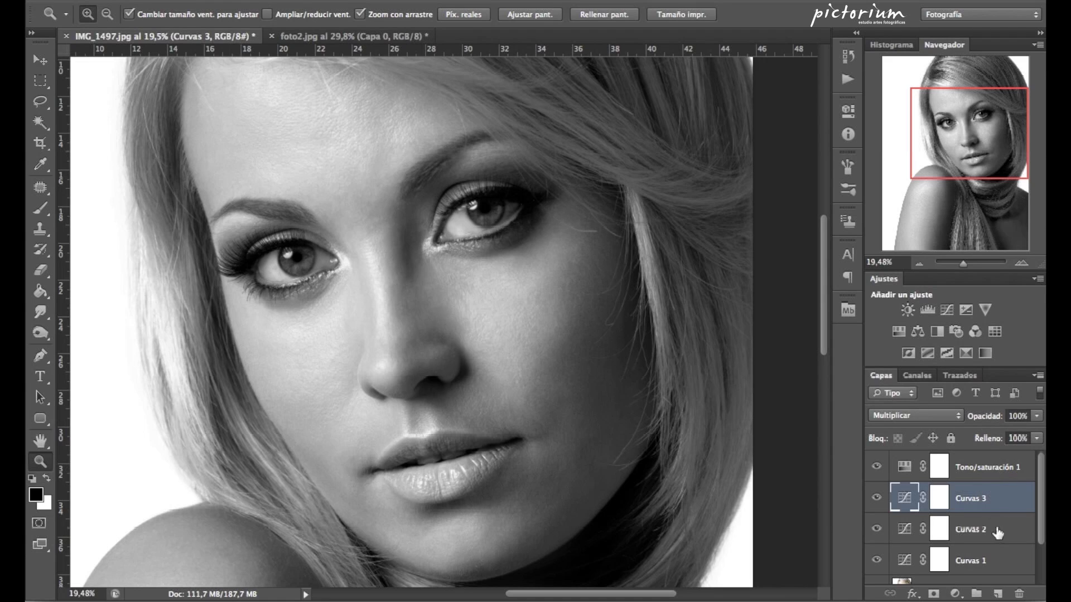
- Rename the Curvas 2 layer to 'Burn' and target its layer mask
left_click(982, 533)
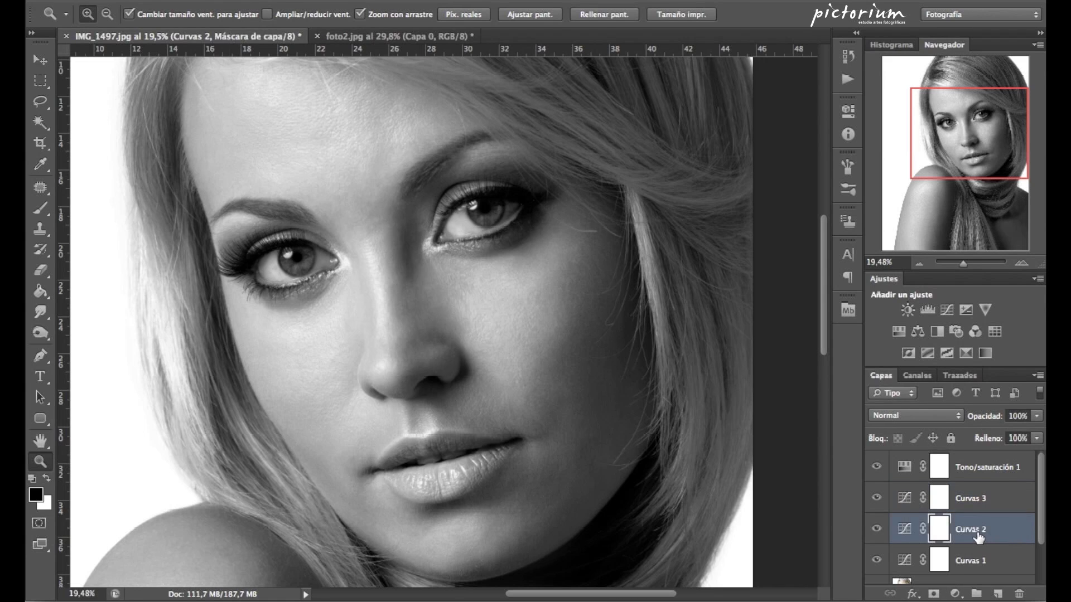
double_click(975, 531)
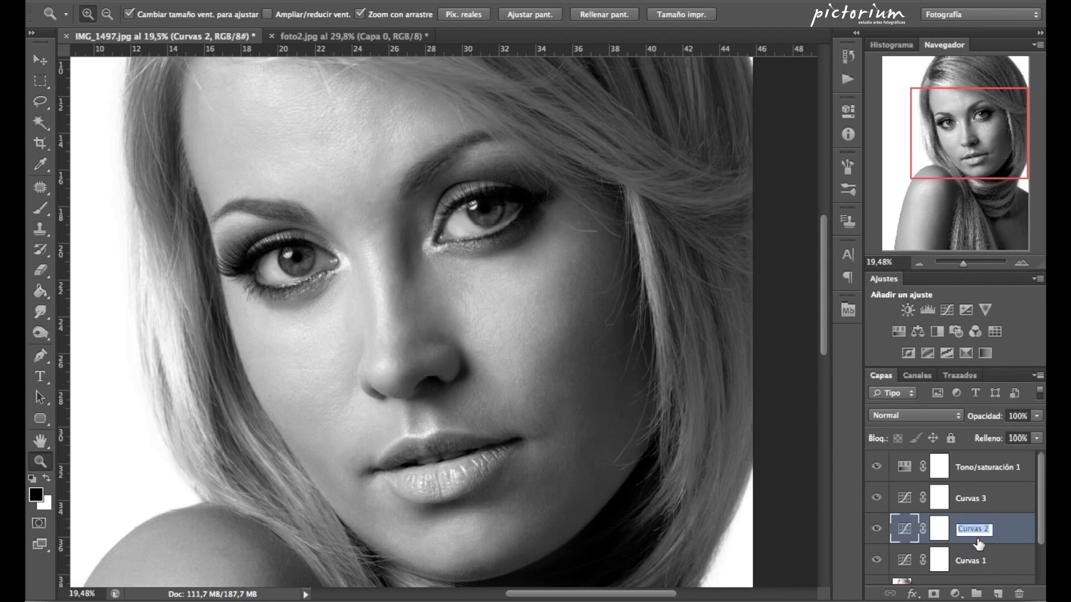
type("Burn")
key("Return")
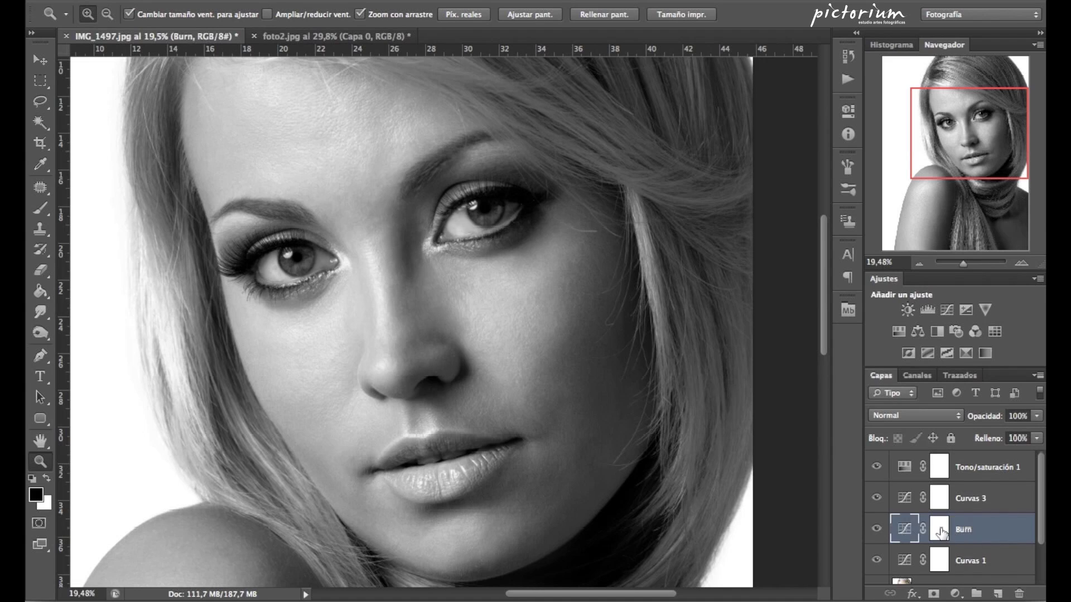
left_click(942, 533)
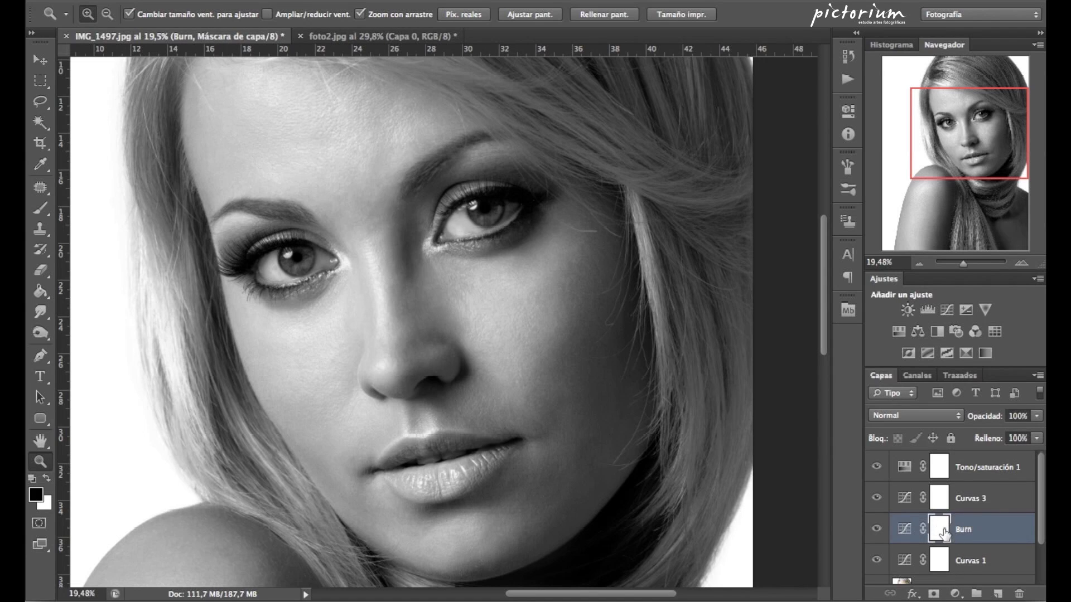
- Invert the Burn mask to black and set Burn's blend mode to Multiplicar
key("ctrl+i")
left_click(932, 419)
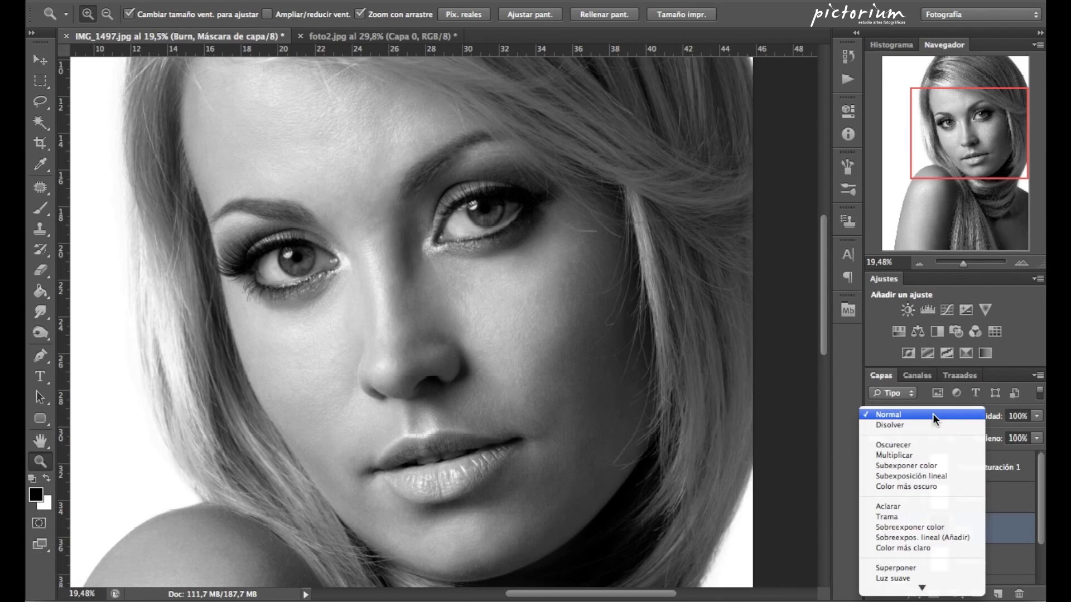
left_click(926, 454)
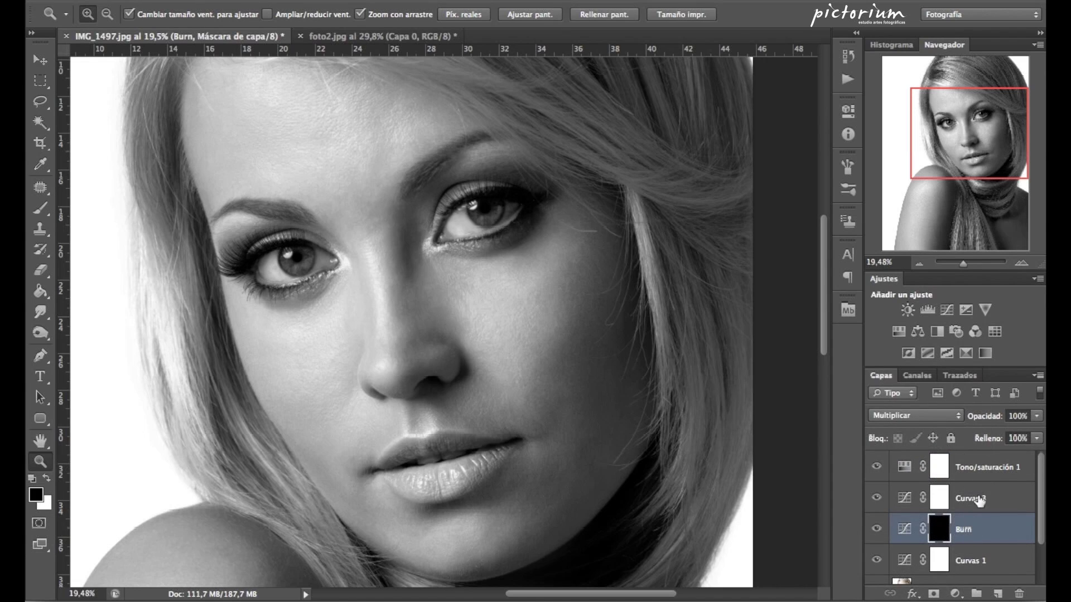
left_click(995, 560)
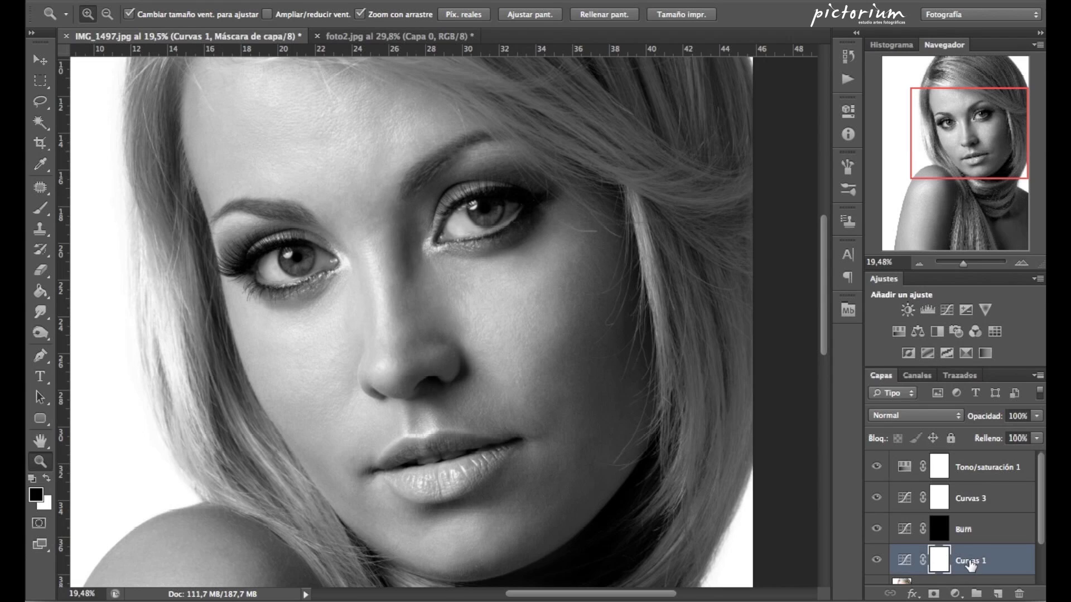
- Rename Curvas 1 to 'Dodge' and invert its mask to black
double_click(969, 562)
type("Do")
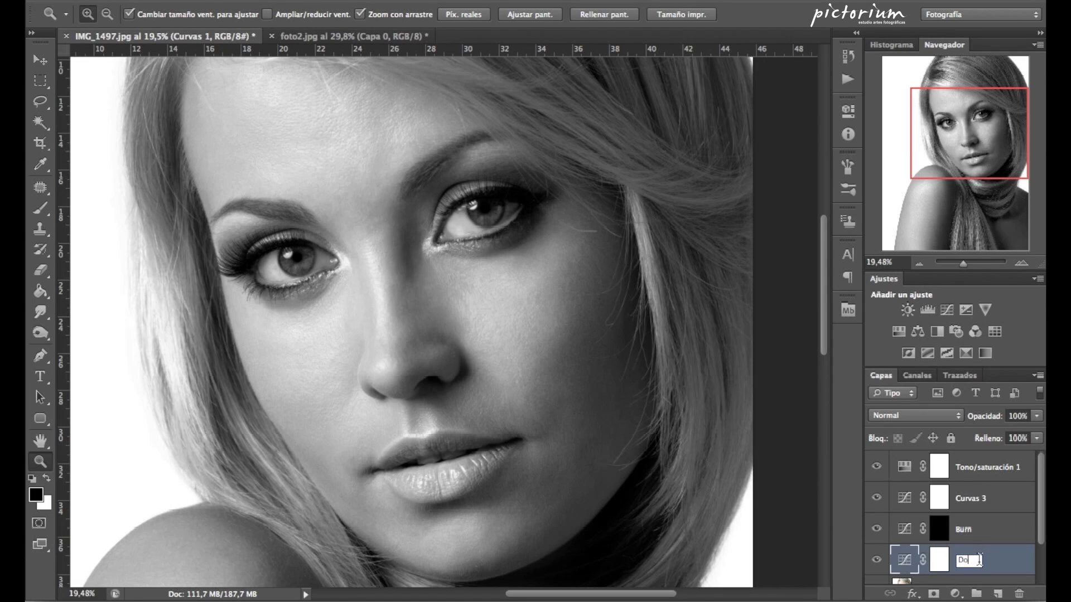
type("dge")
key("Return")
left_click(939, 560)
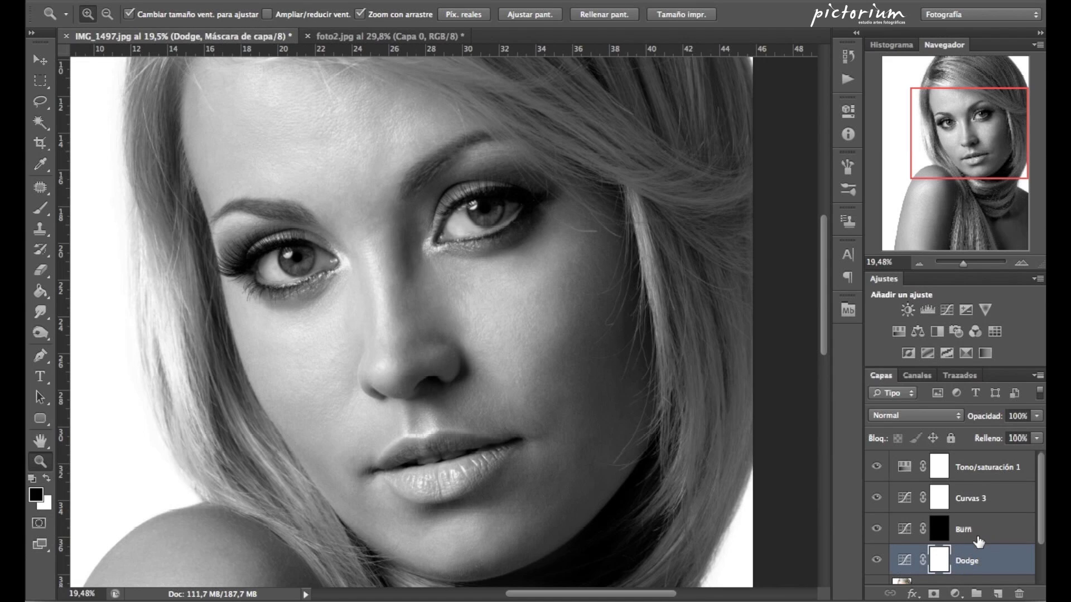
key("ctrl+i")
- Set Dodge to the Trama blend mode and select all four adjustment layers
left_click(930, 416)
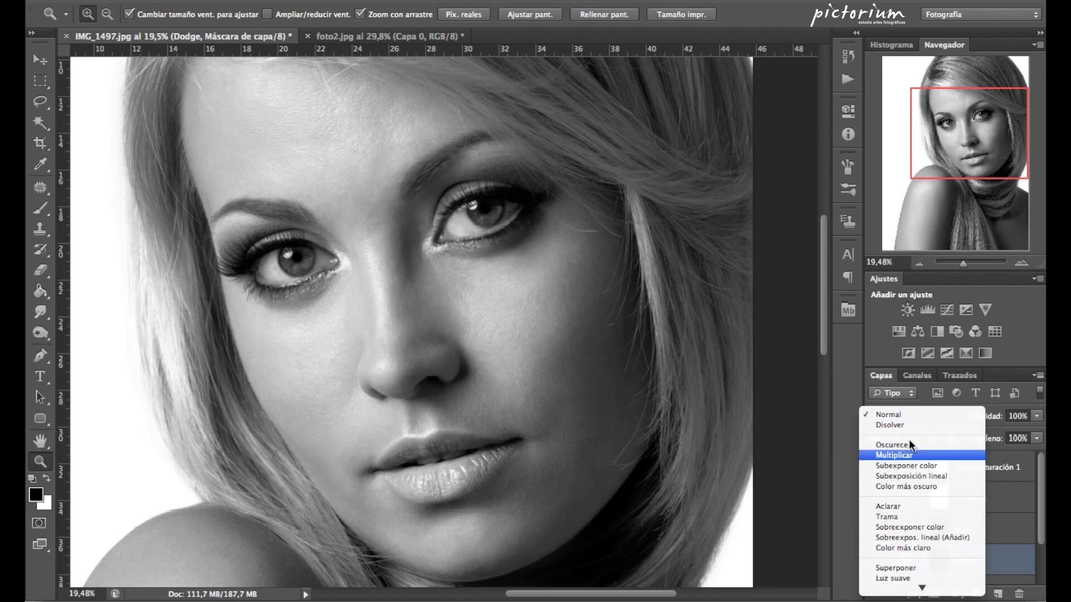
left_click(908, 517)
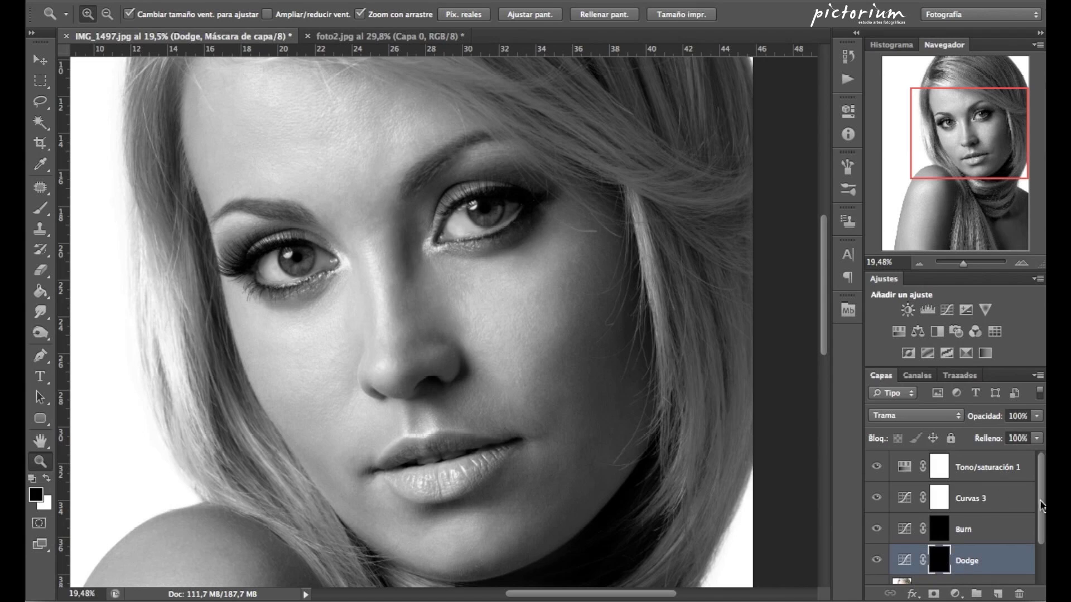
scroll(1041, 496, "down", 1)
scroll(1041, 496, "up", 1)
scroll(1041, 496, "down", 1)
scroll(1037, 490, "up", 1)
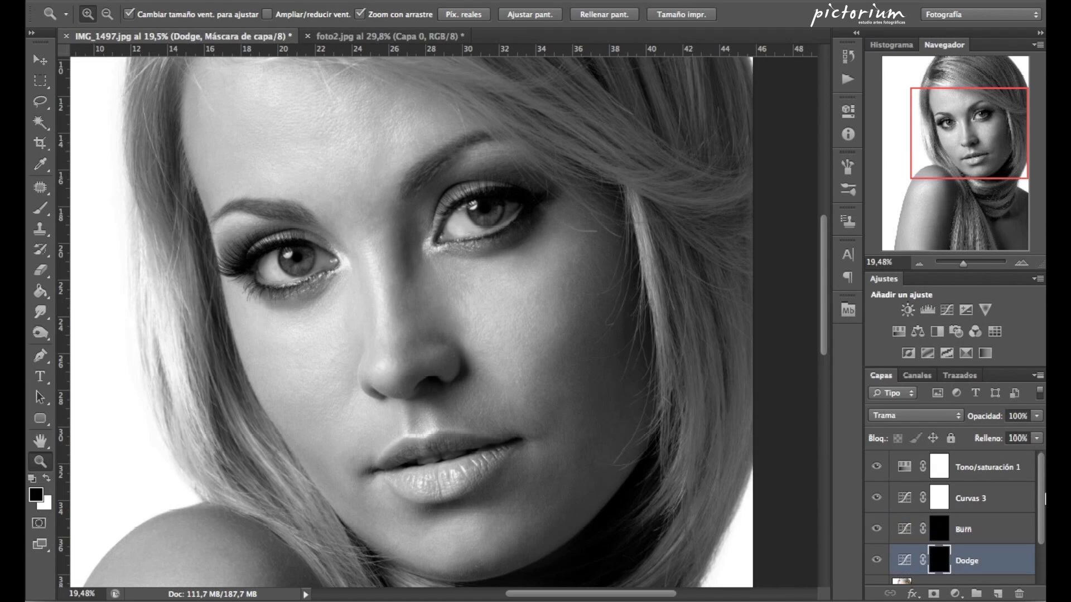
left_click(1021, 466, "shift")
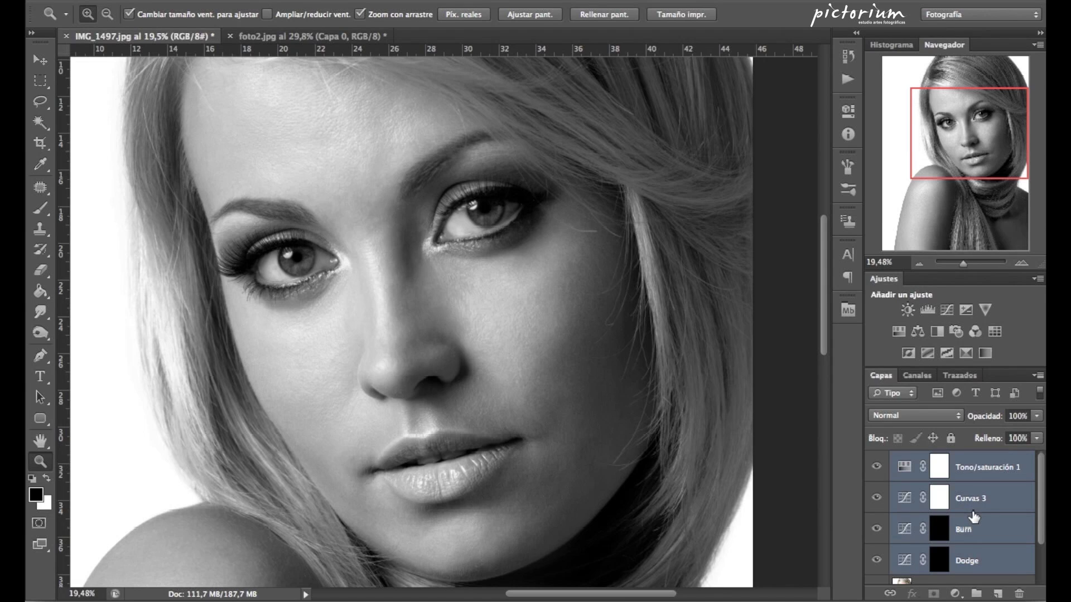
- Group the selected layers with Ctrl+G and name the group 'D&B'
key("ctrl+g")
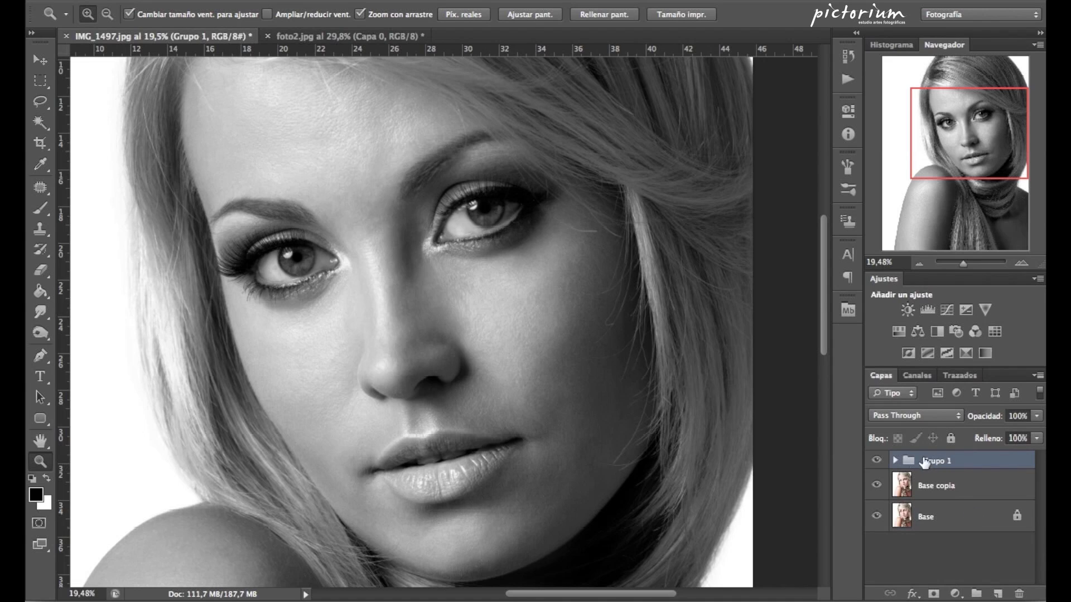
double_click(936, 462)
type("D&B")
key("Return")
- Expand the D&B group and target the Dodge layer's mask
left_click(895, 460)
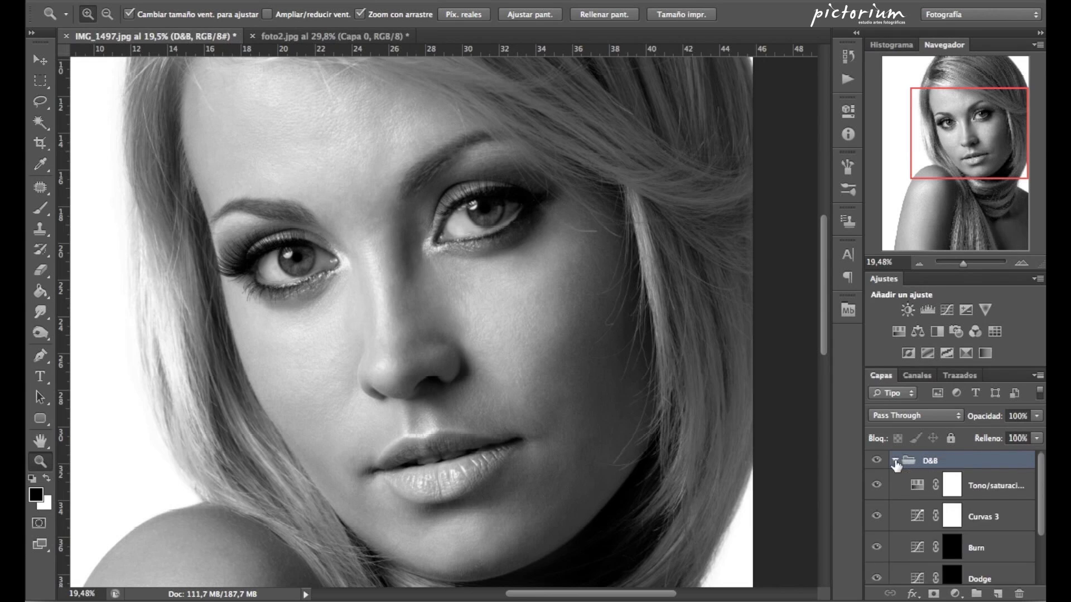
left_click(895, 460)
scroll(1038, 482, "down", 1)
scroll(1034, 494, "down", 1)
scroll(1031, 505, "up", 1)
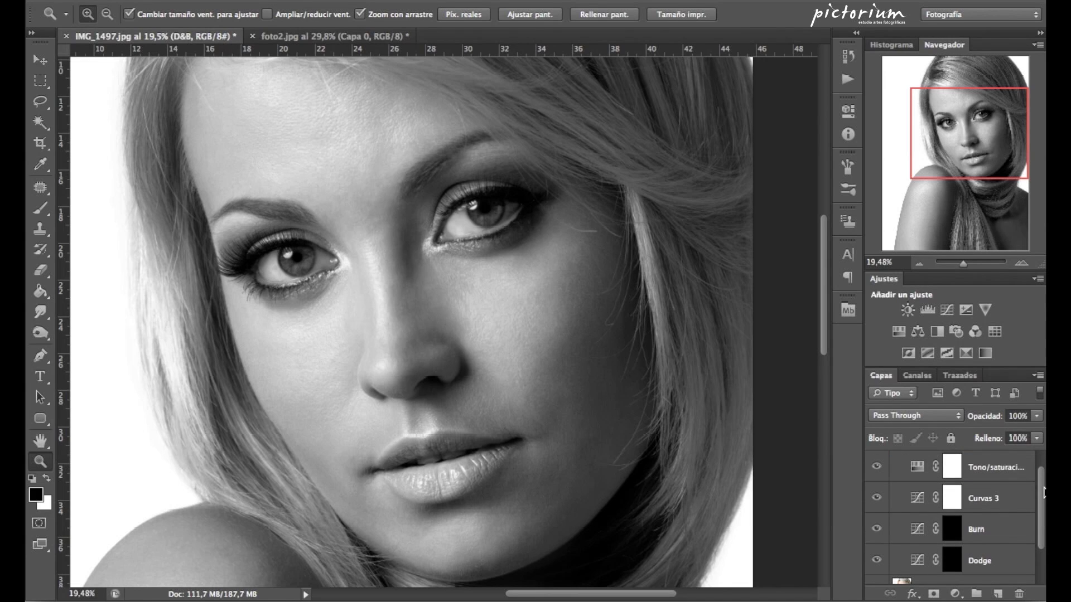
left_click(1004, 560)
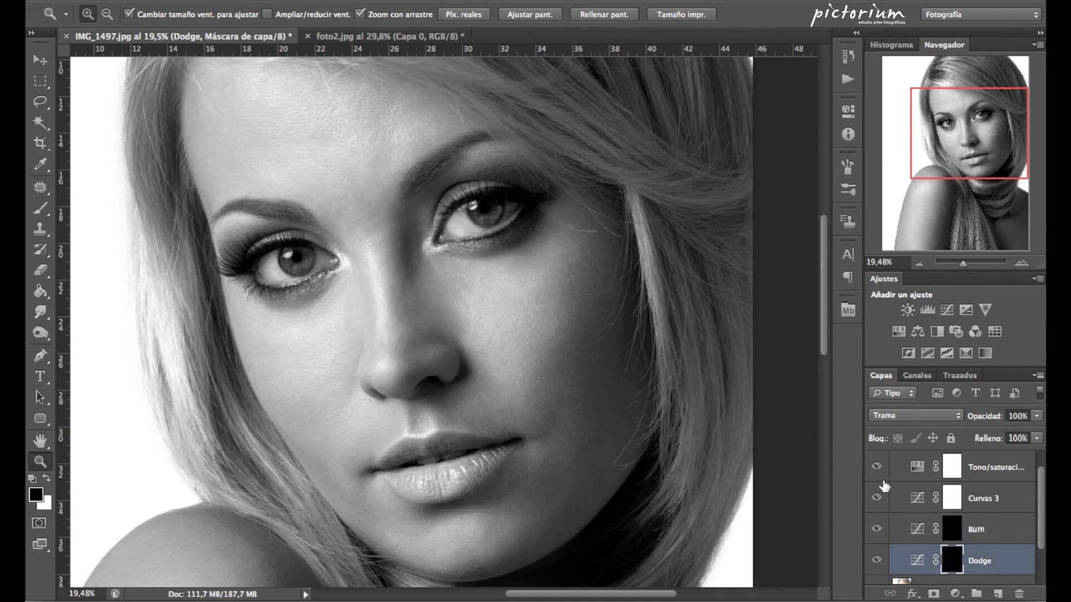
- Set up a white brush at 1% flow, shrunk to size 30
left_click(41, 211)
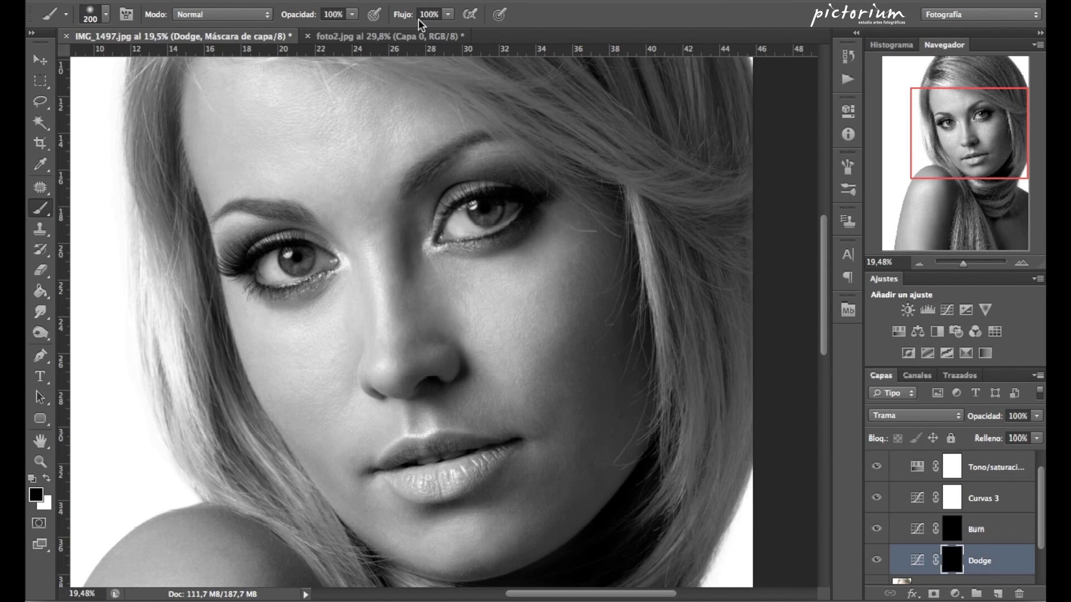
left_click(449, 15)
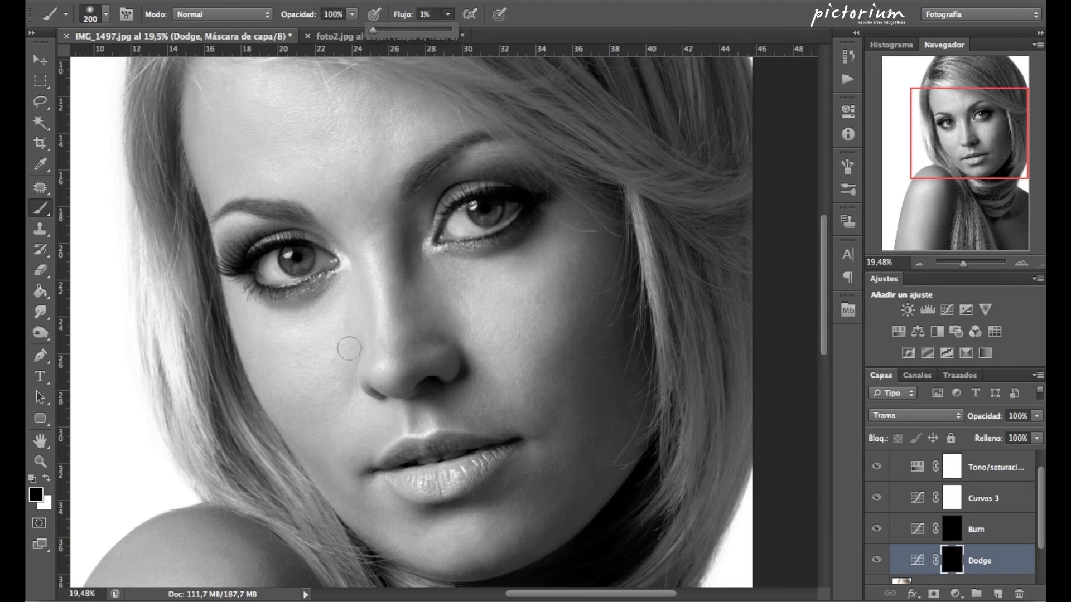
left_click(46, 478)
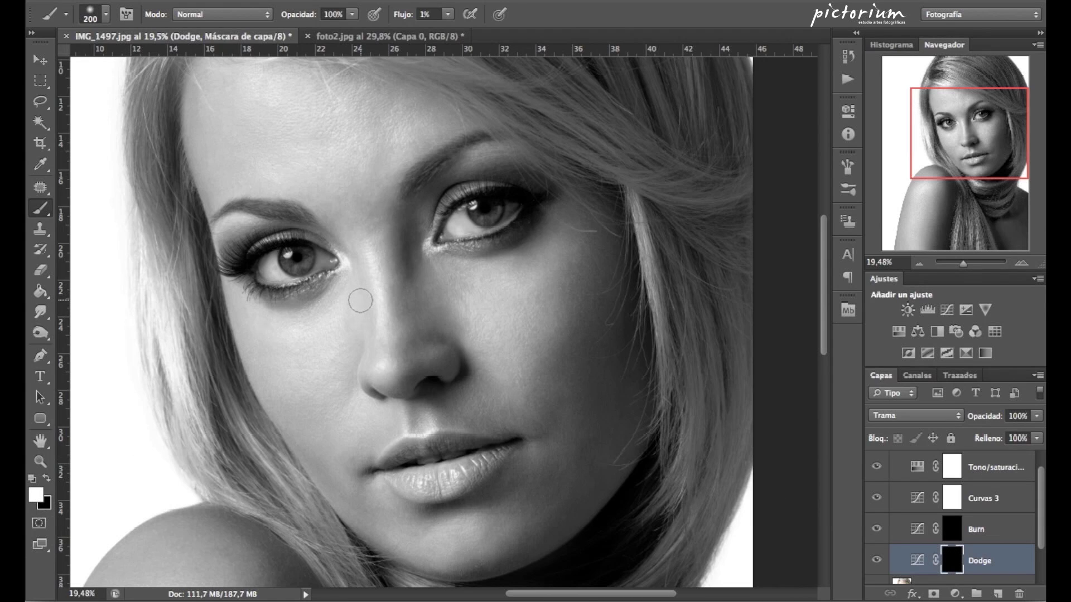
key("bracketleft")
key("bracketleft")
key("bracketleft")
key("bracketleft")
key("bracketleft")
- Paint faint white 1%-flow strokes on the Dodge mask over the cheek, nose bridge and forehead
left_click_drag(467, 279, 449, 272)
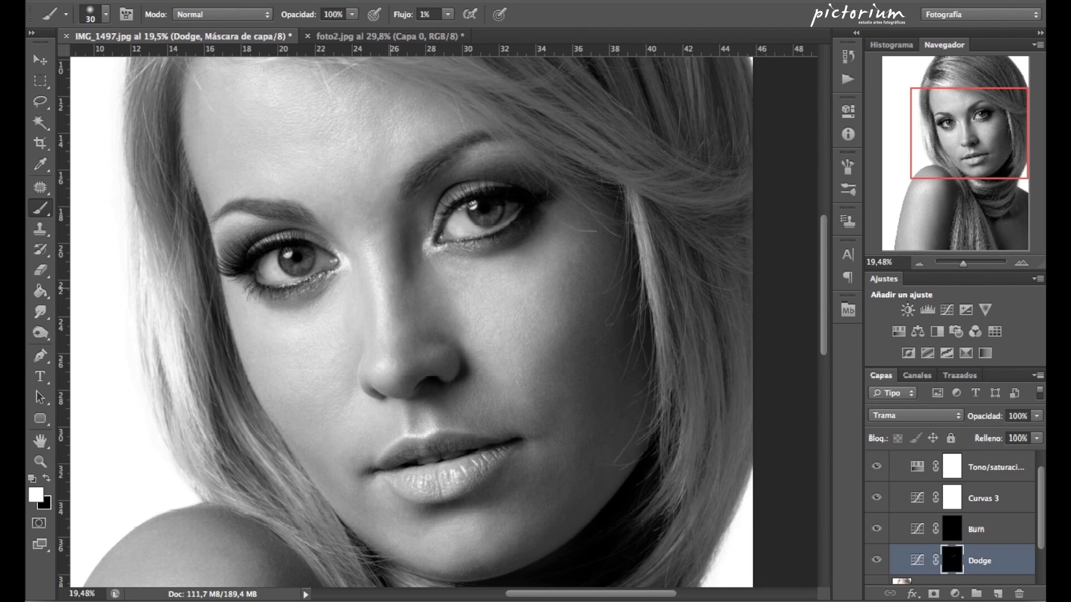
left_click_drag(395, 301, 397, 308)
left_click_drag(384, 164, 377, 167)
left_click_drag(350, 188, 338, 198)
- Faintly dodge beside the nose, the cheek, above the lips and the chin, resizing the brush to 45
key("bracketright")
key("bracketright")
left_click_drag(414, 267, 413, 247)
left_click_drag(556, 416, 548, 431)
key("bracketleft")
key("bracketleft")
key("bracketleft")
left_click_drag(534, 436, 406, 436)
left_click_drag(533, 538, 409, 529)
- Zoom in and dodge the cheek from beside the eye toward the nose with the white brush
left_click(40, 461)
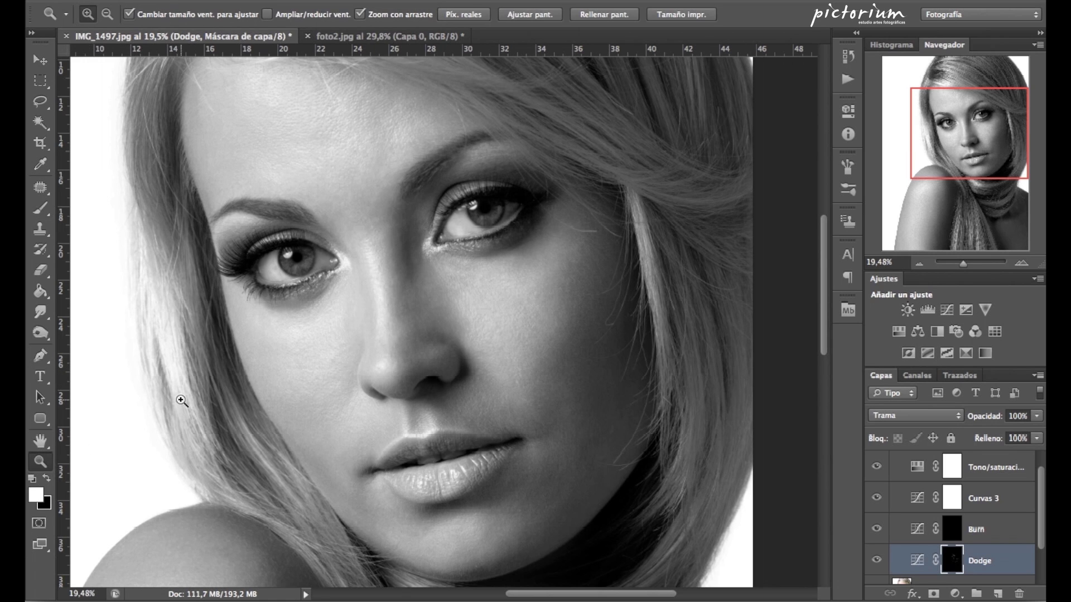
left_click_drag(522, 341, 564, 323)
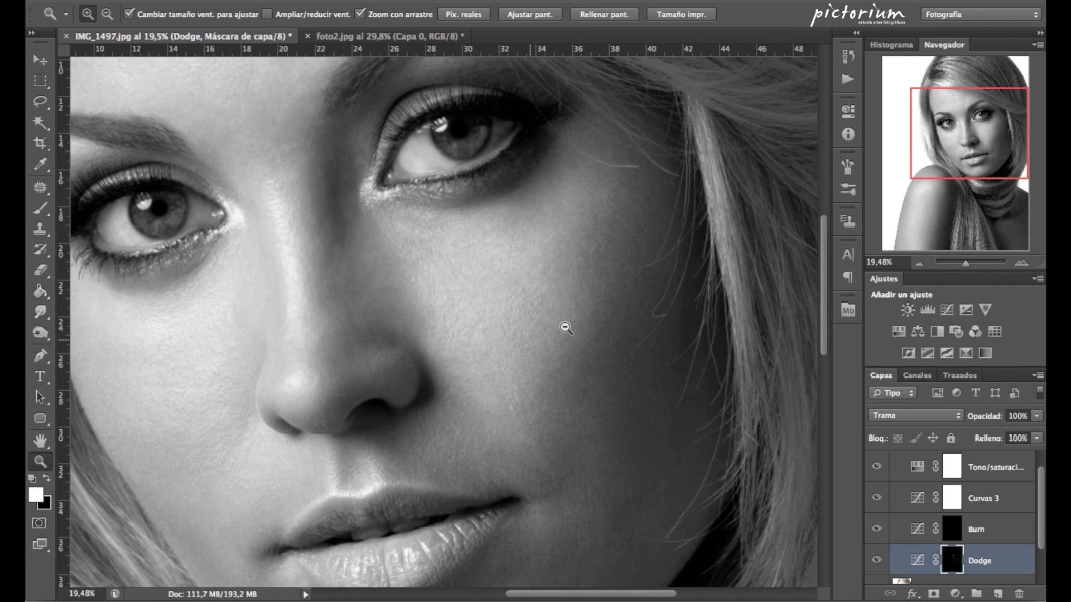
left_click(40, 208)
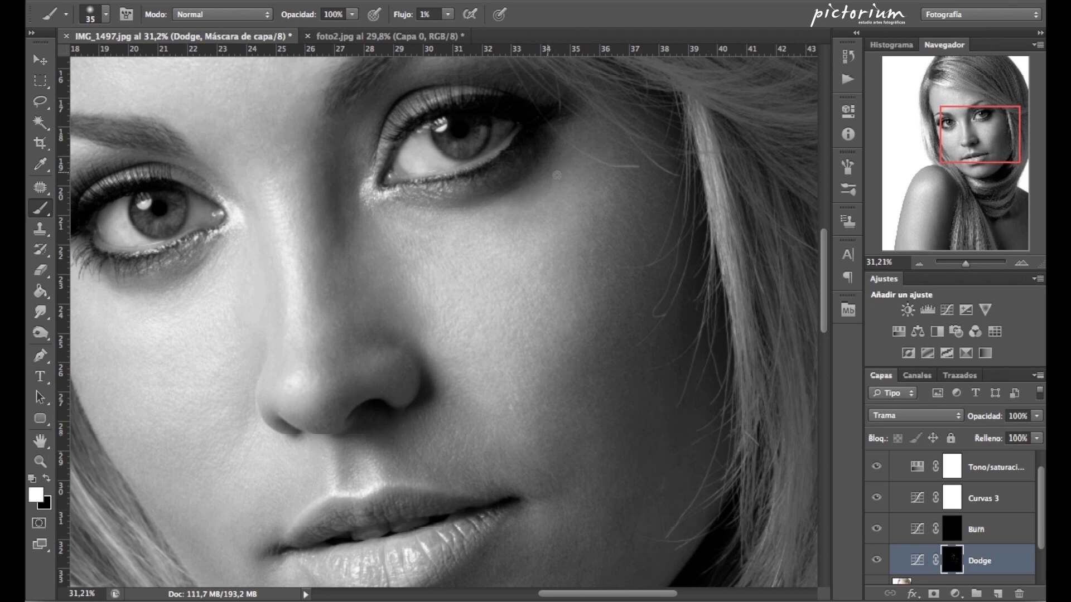
left_click_drag(572, 153, 389, 257)
key("z")
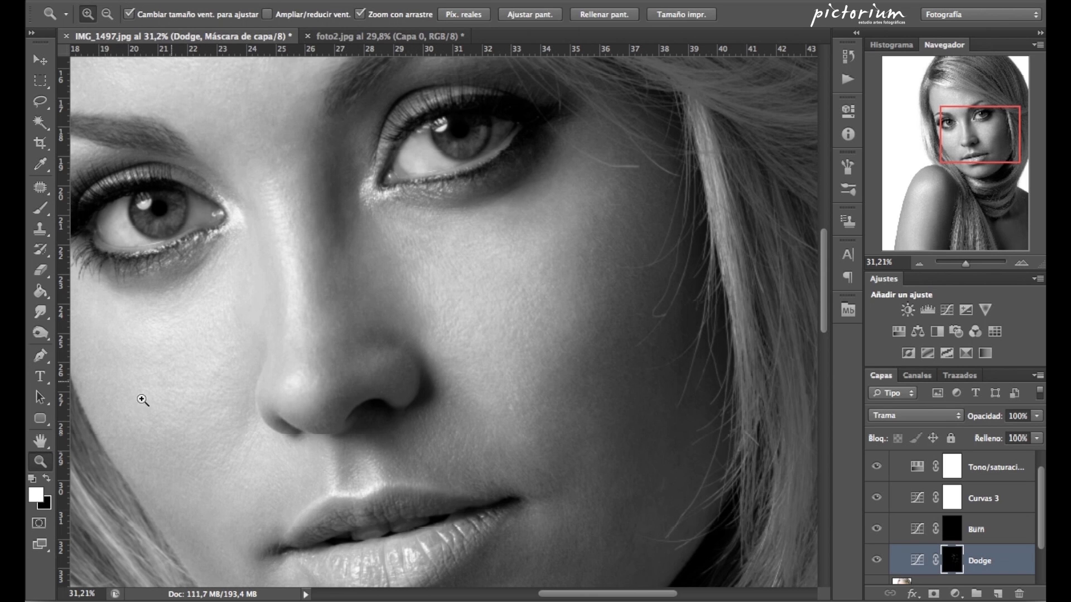
mouse_move(419, 361)
left_mouse_down()
mouse_move(392, 371)
mouse_move(397, 306)
left_mouse_up()
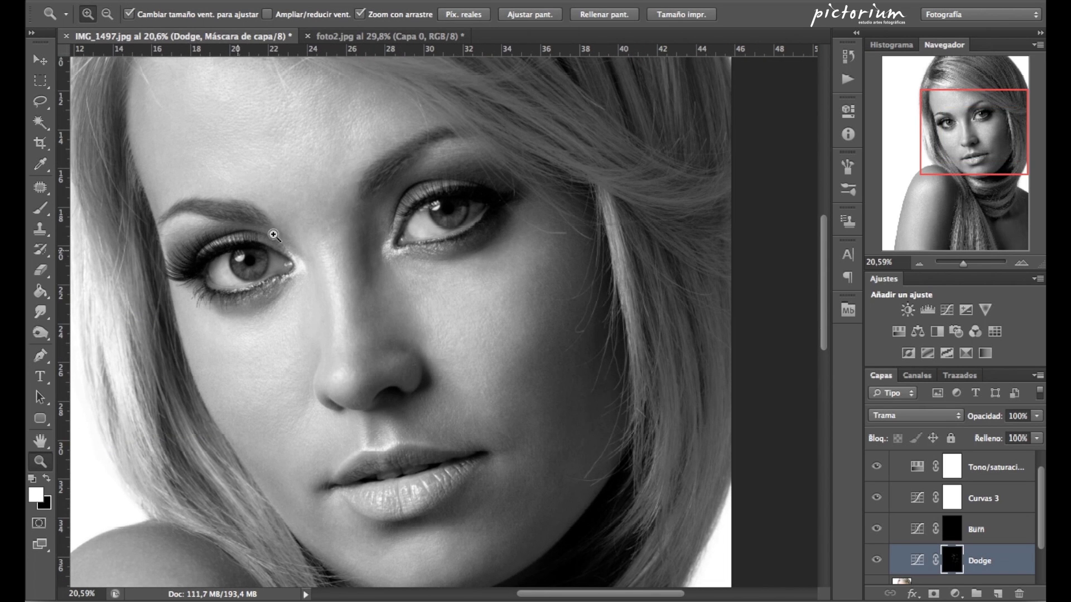
- Enlarge the brush to 40 and faintly dodge near the eye and brow on the Dodge mask
left_click(41, 209)
key("bracketright")
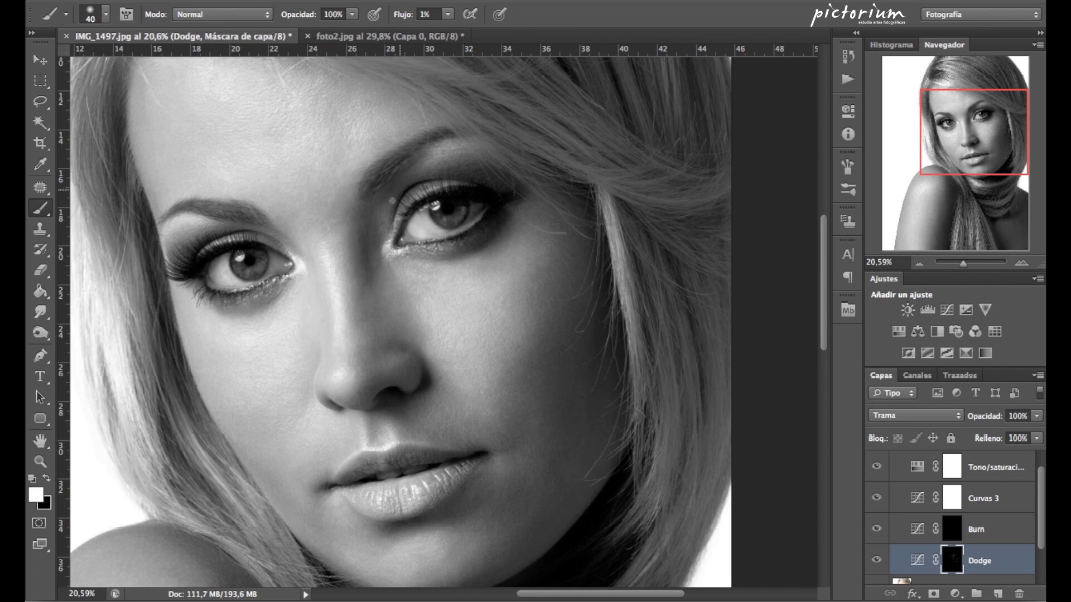
left_click_drag(377, 254, 373, 259)
scroll(463, 368, "down", 1)
scroll(474, 313, "down", 5)
scroll(480, 285, "up", 1)
scroll(478, 307, "up", 3)
scroll(476, 326, "up", 2)
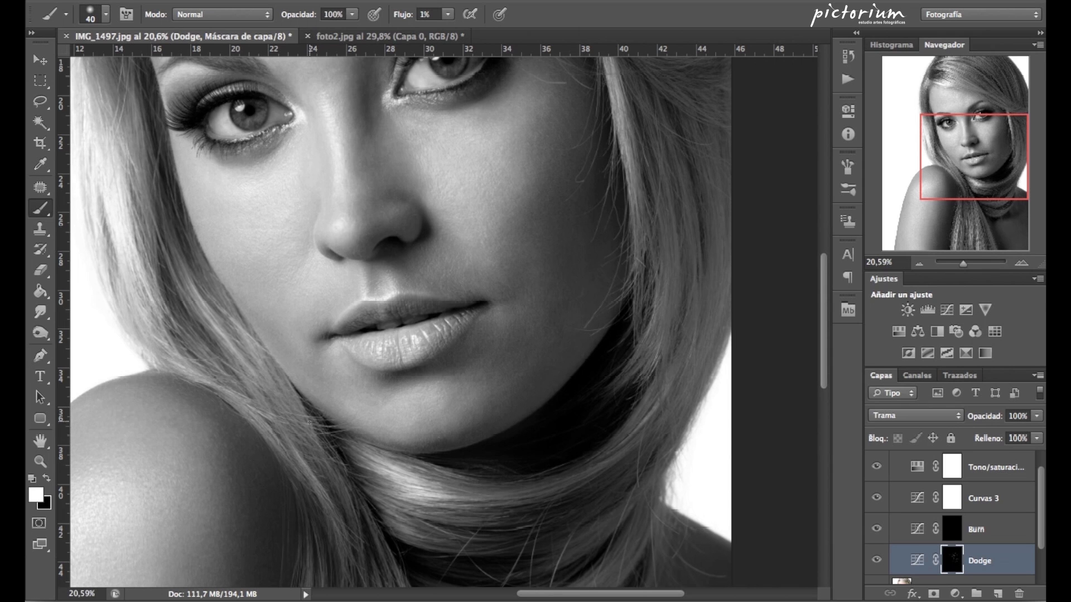
scroll(301, 415, "left", 2)
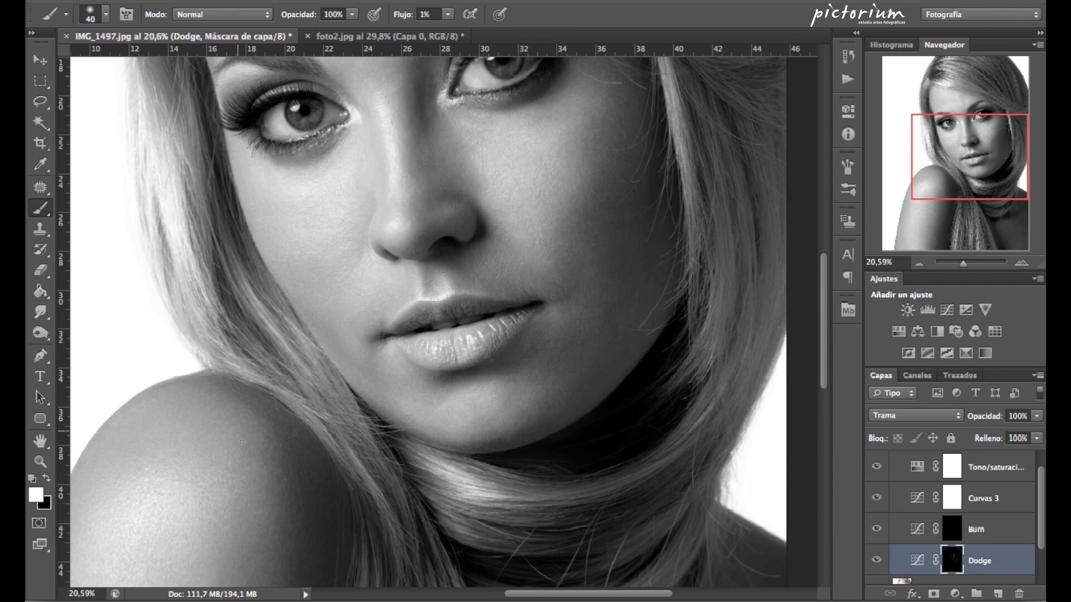
scroll(344, 256, "up", 3)
scroll(343, 256, "up", 1)
scroll(360, 267, "up", 1)
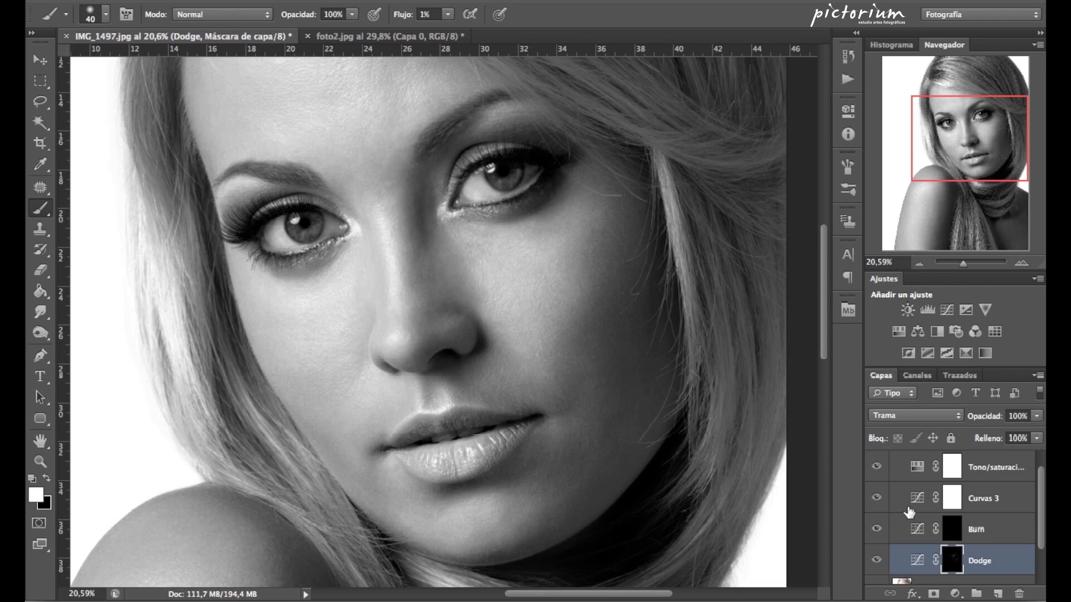
left_click(877, 560)
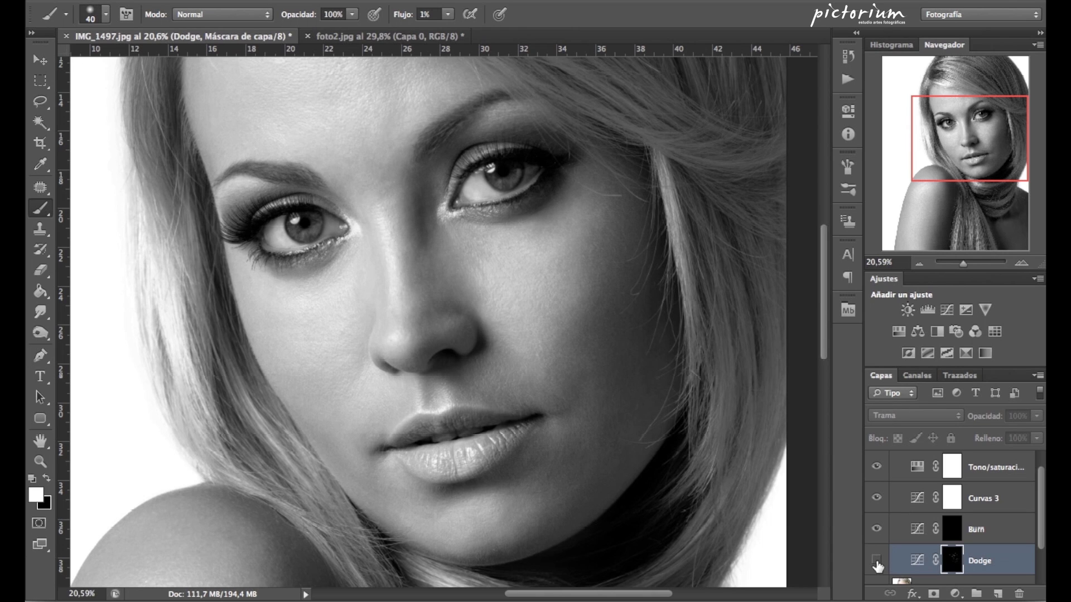
left_click(876, 561)
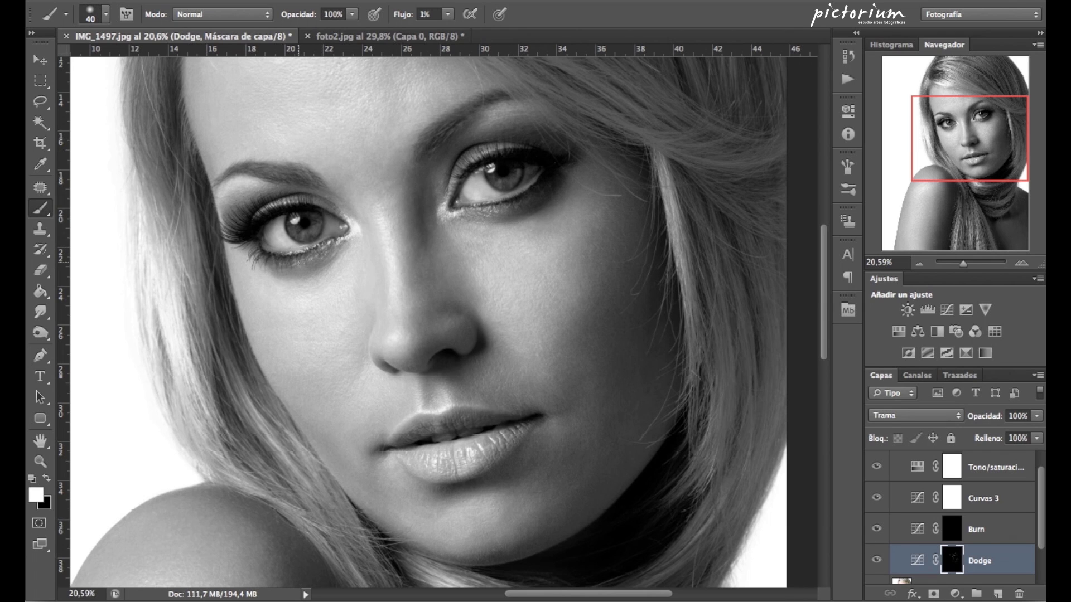
left_click(877, 560)
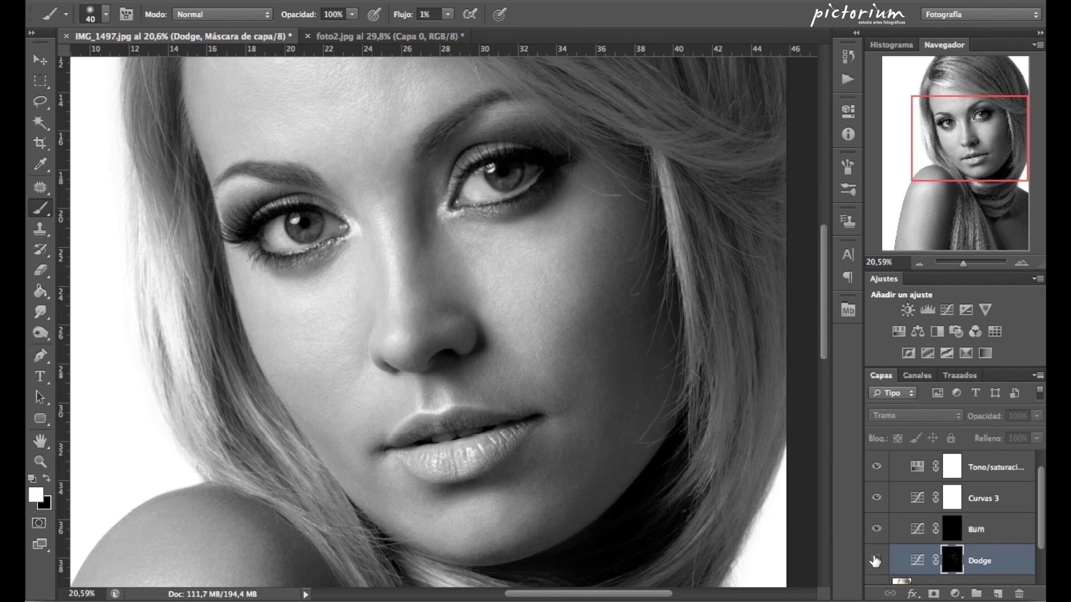
left_click(876, 561)
left_click(875, 562)
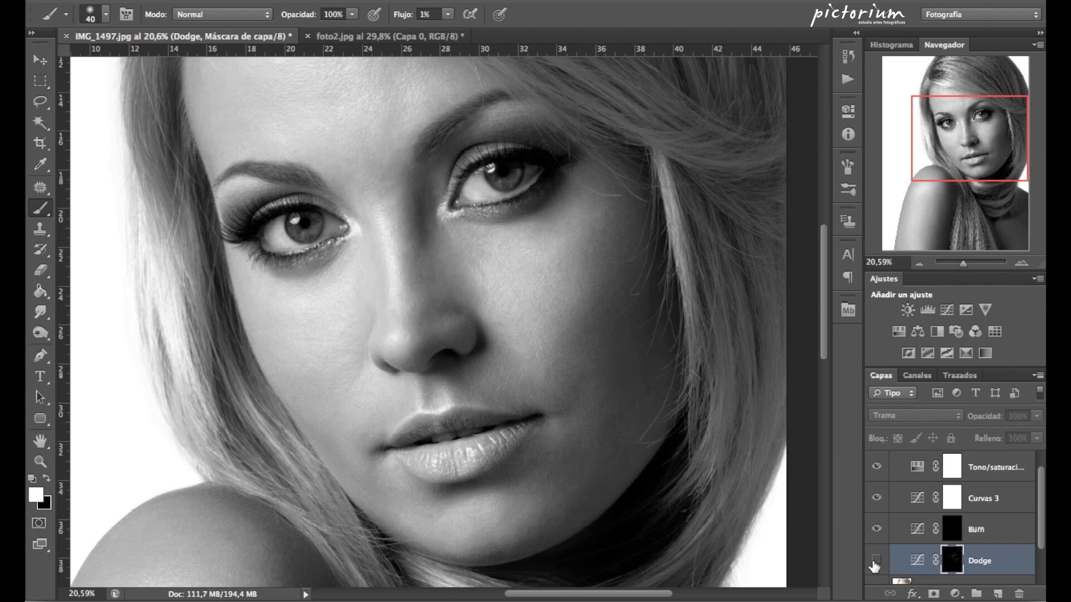
left_click(875, 561)
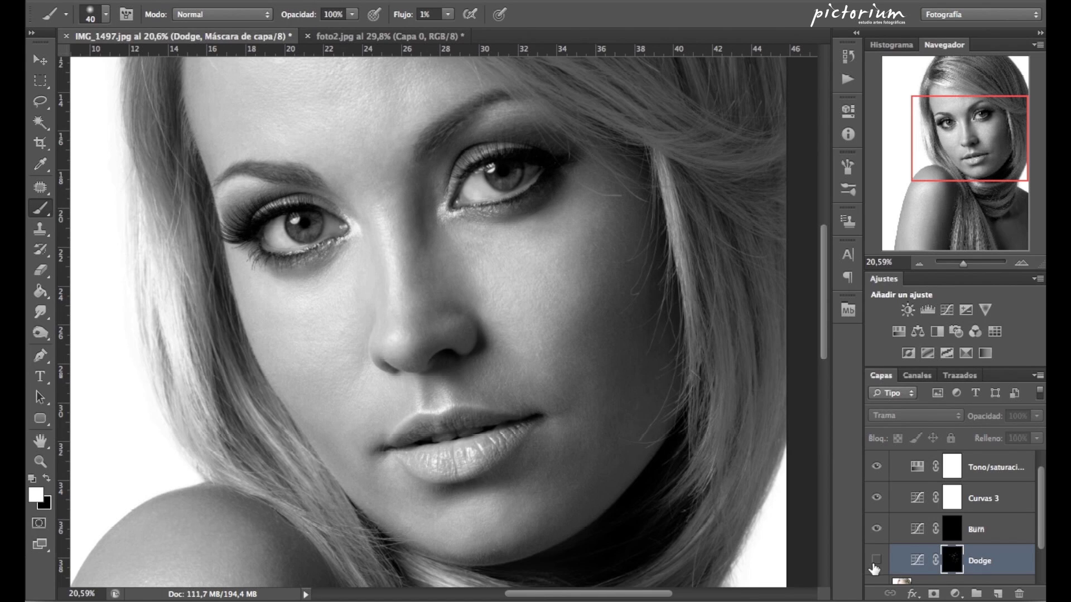
left_click(875, 561)
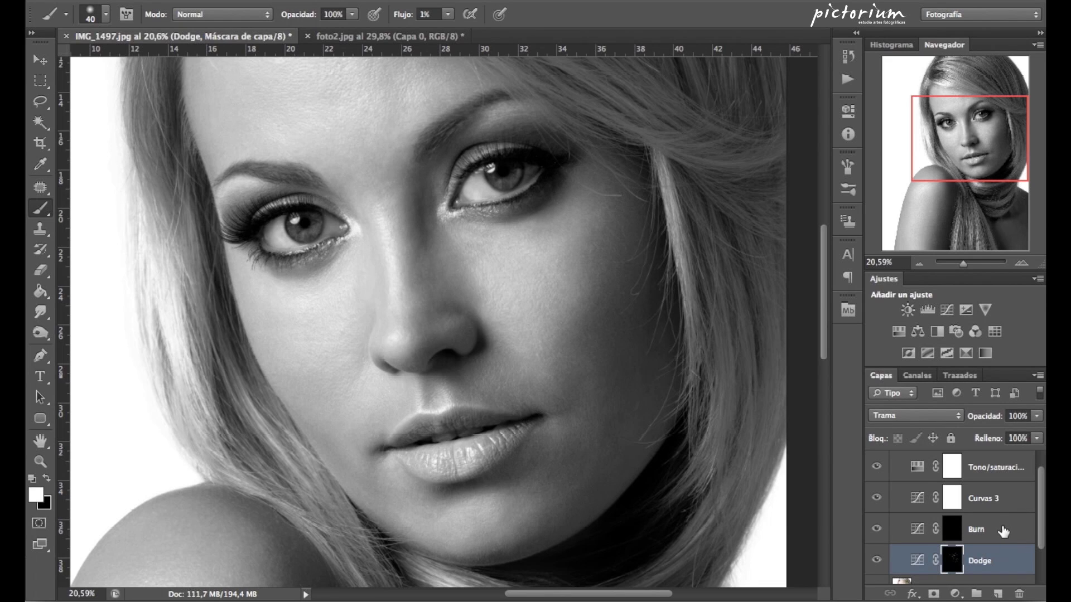
- Target the Burn layer's mask and faintly darken around the eyelid with the 1%-flow brush
left_click(994, 535)
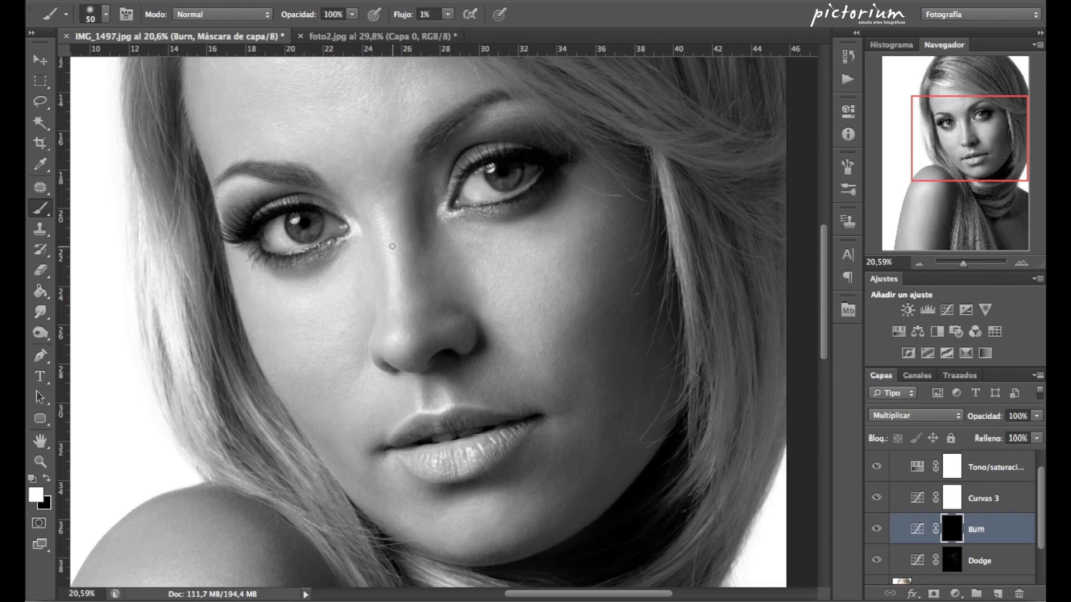
key("bracketright")
key("bracketright")
key("bracketleft")
key("bracketleft")
left_click_drag(519, 152, 491, 157)
- Switch to white and burn the upper eyelids and lash line, ending with a size-35 brush
left_click(47, 478)
key("bracketright")
key("bracketright")
key("bracketright")
key("bracketright")
key("bracketright")
key("bracketleft")
key("bracketleft")
key("bracketleft")
key("bracketright")
key("bracketright")
key("bracketright")
mouse_move(230, 186)
left_mouse_down()
mouse_move(232, 215)
mouse_move(296, 182)
left_mouse_up()
key("bracketright")
key("bracketright")
key("bracketright")
mouse_move(524, 127)
left_mouse_down()
mouse_move(260, 217)
mouse_move(271, 205)
left_mouse_up()
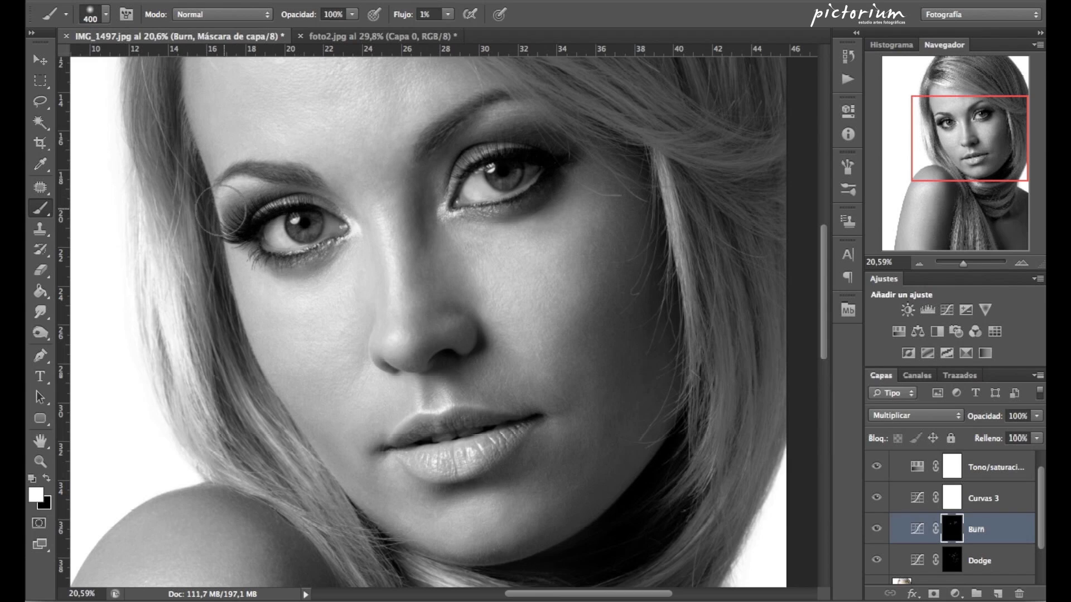
key("bracketleft")
key("bracketleft")
key("bracketleft")
- Softly burn along the side of the nose, toward the lip corner and the chin, brush size 60
key("bracketright")
key("bracketright")
key("bracketleft")
mouse_move(476, 327)
left_mouse_down()
mouse_move(475, 353)
mouse_move(437, 356)
mouse_move(454, 363)
left_mouse_up()
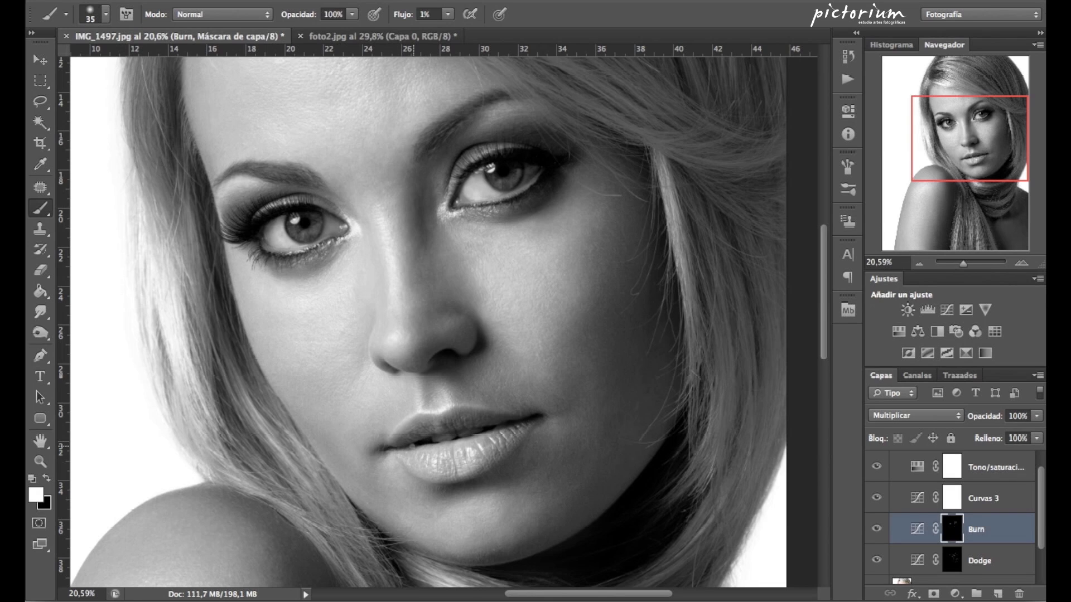
left_click_drag(423, 440, 533, 418)
key("bracketright")
key("bracketright")
key("bracketright")
left_click_drag(475, 482, 458, 490)
- Burn one faint stroke from the forehead toward between the brows with a 200 px brush
scroll(414, 326, "up", 3)
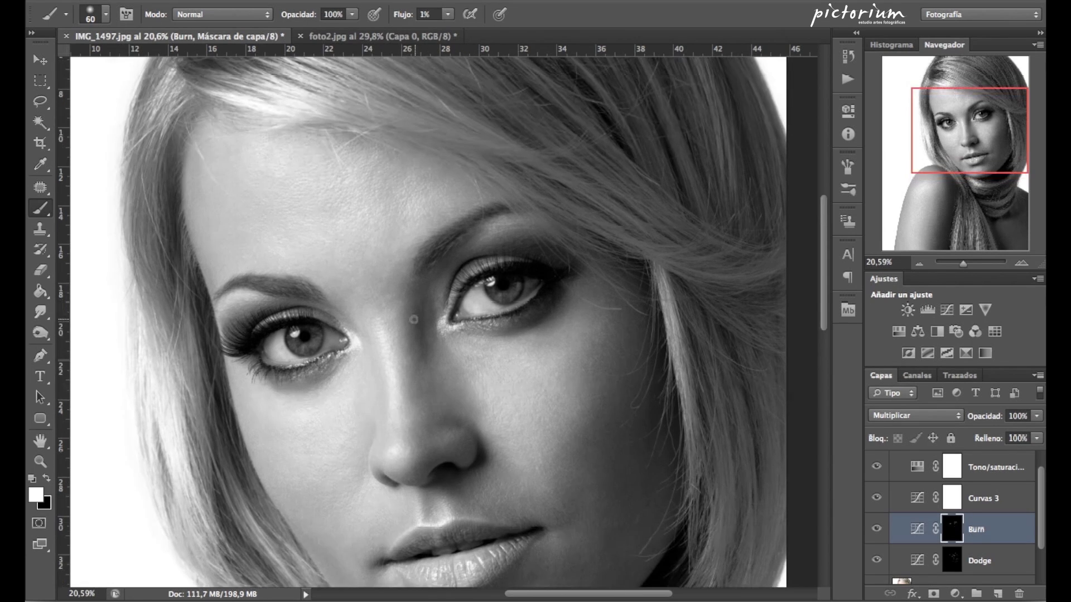
scroll(410, 321, "up", 2)
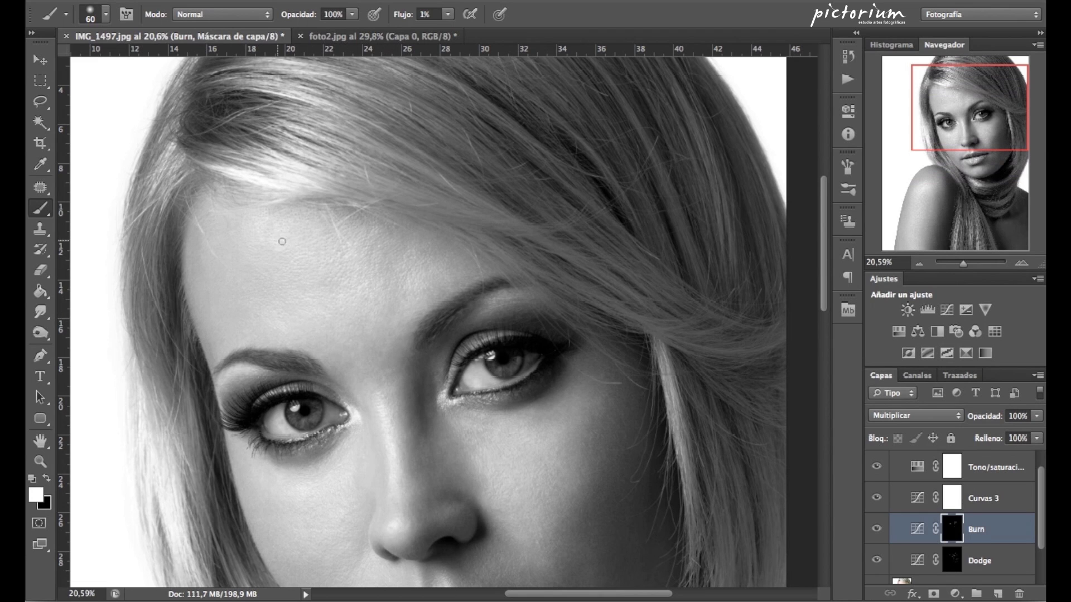
key("bracketright")
key("bracketright")
key("bracketright")
key("bracketright")
key("bracketright")
key("bracketright")
left_click_drag(262, 236, 386, 317)
scroll(346, 244, "down", 2)
scroll(379, 301, "down", 2)
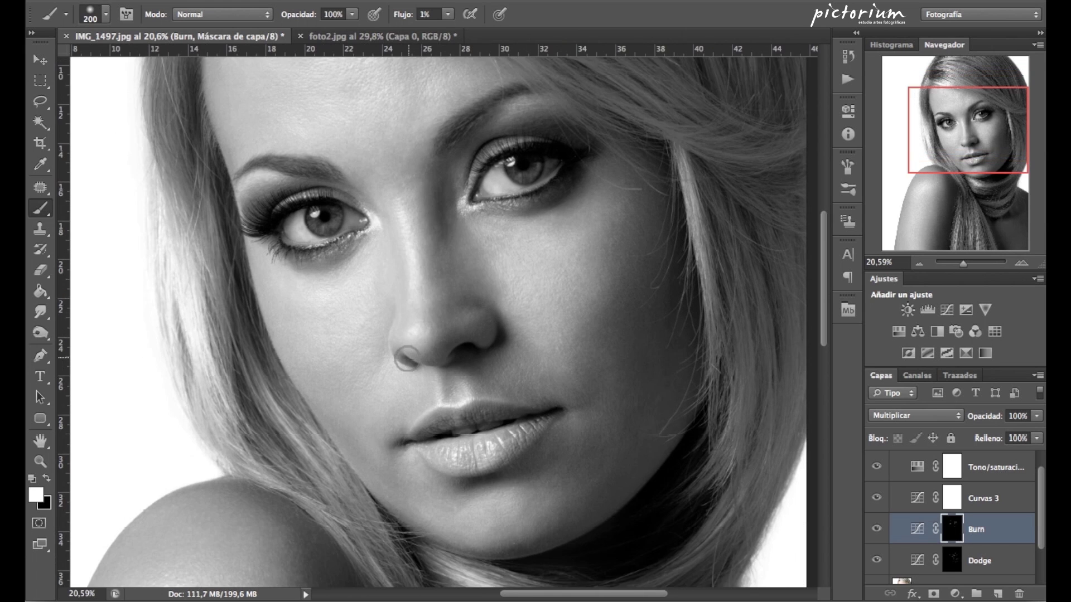
scroll(406, 353, "down", 2)
scroll(408, 357, "down", 2)
scroll(408, 357, "down", 3)
scroll(407, 357, "left", 1)
scroll(407, 356, "down", 2)
scroll(407, 357, "left", 1)
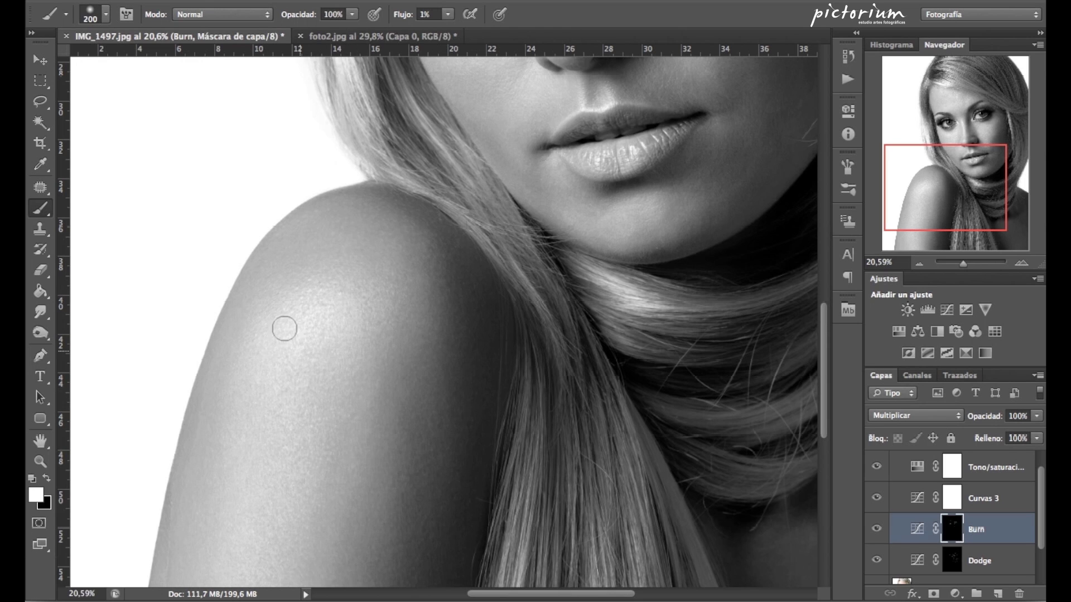
- Burn the shoulder with broad size-800 strokes, then zoom out to show the full portrait
key("bracketright")
key("bracketright")
key("bracketright")
key("bracketright")
key("bracketright")
key("bracketright")
key("bracketright")
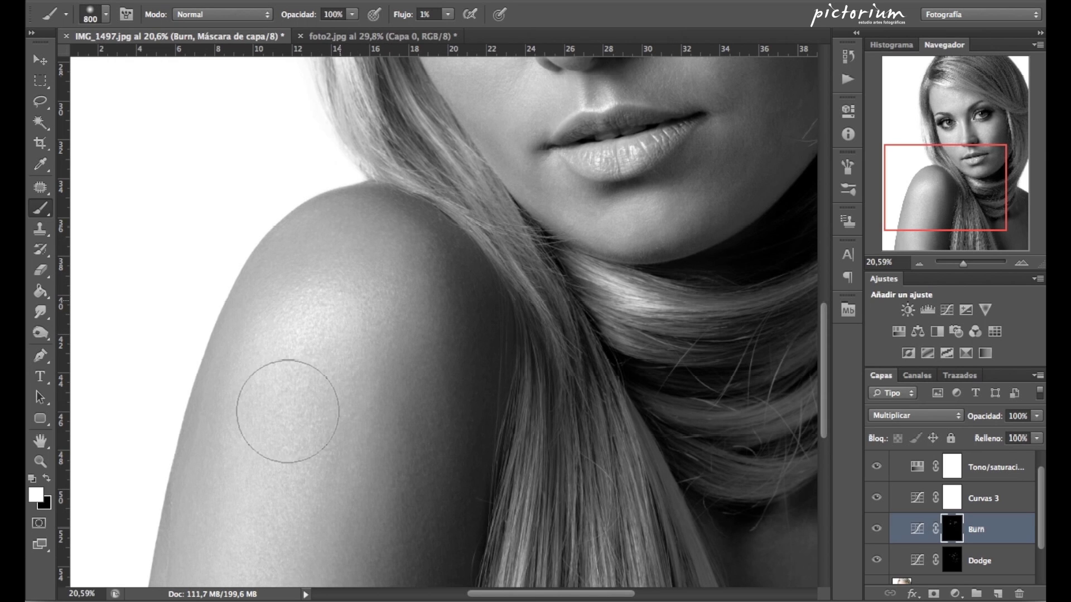
mouse_move(281, 407)
left_mouse_down()
mouse_move(311, 341)
mouse_move(306, 402)
mouse_move(339, 311)
mouse_move(362, 319)
mouse_move(311, 428)
mouse_move(327, 277)
mouse_move(299, 397)
mouse_move(296, 386)
mouse_move(335, 306)
mouse_move(303, 419)
mouse_move(370, 330)
mouse_move(359, 415)
mouse_move(277, 426)
mouse_move(332, 311)
mouse_move(299, 327)
mouse_move(294, 444)
mouse_move(339, 351)
mouse_move(327, 289)
mouse_move(352, 307)
mouse_move(330, 306)
mouse_move(342, 318)
mouse_move(373, 319)
mouse_move(370, 262)
left_mouse_up()
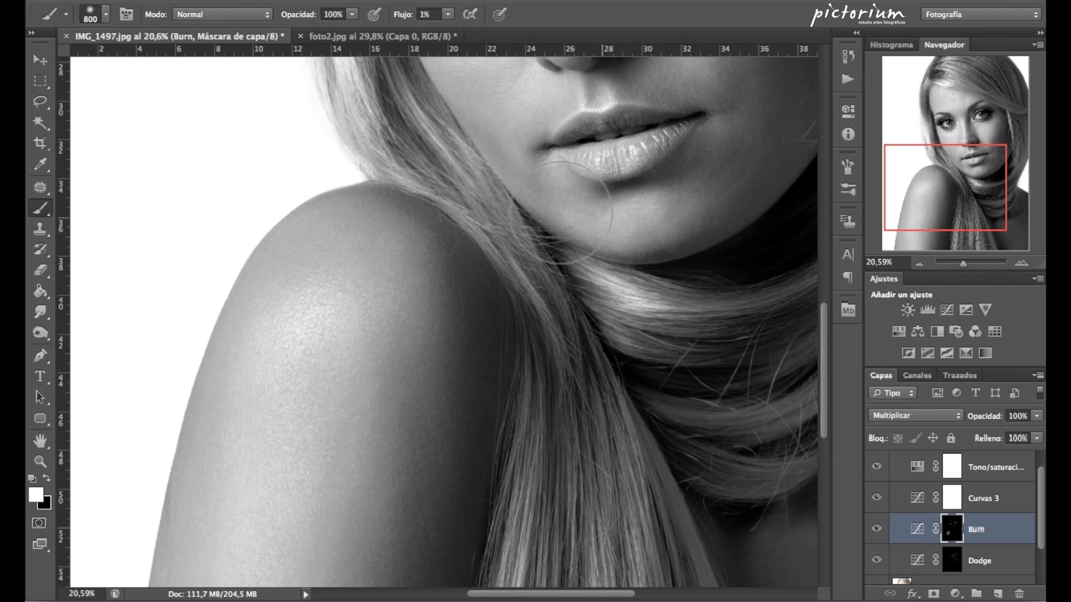
left_click(920, 263)
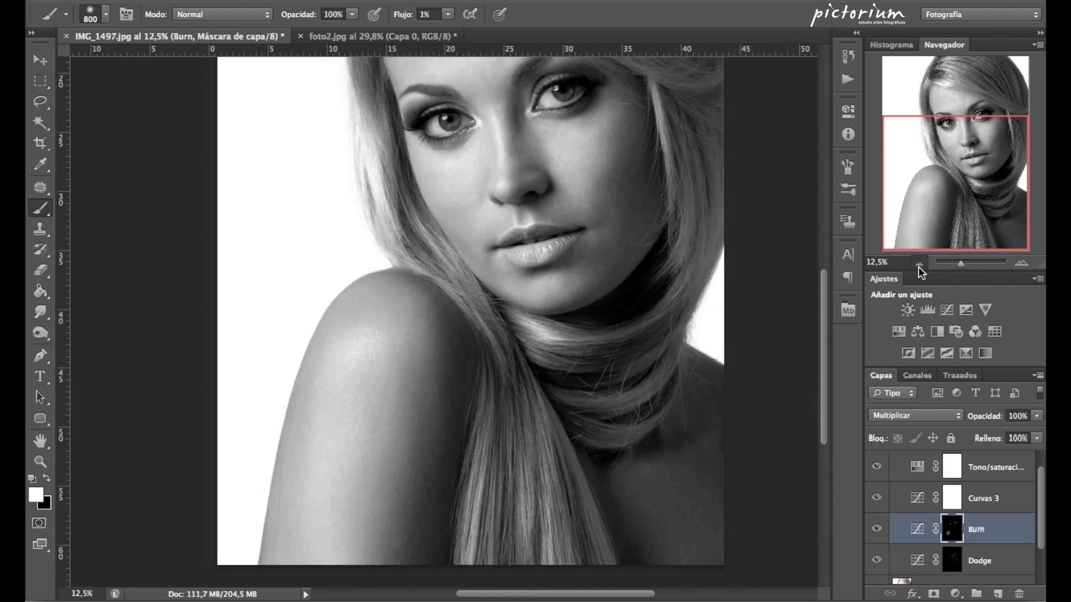
left_click(918, 267)
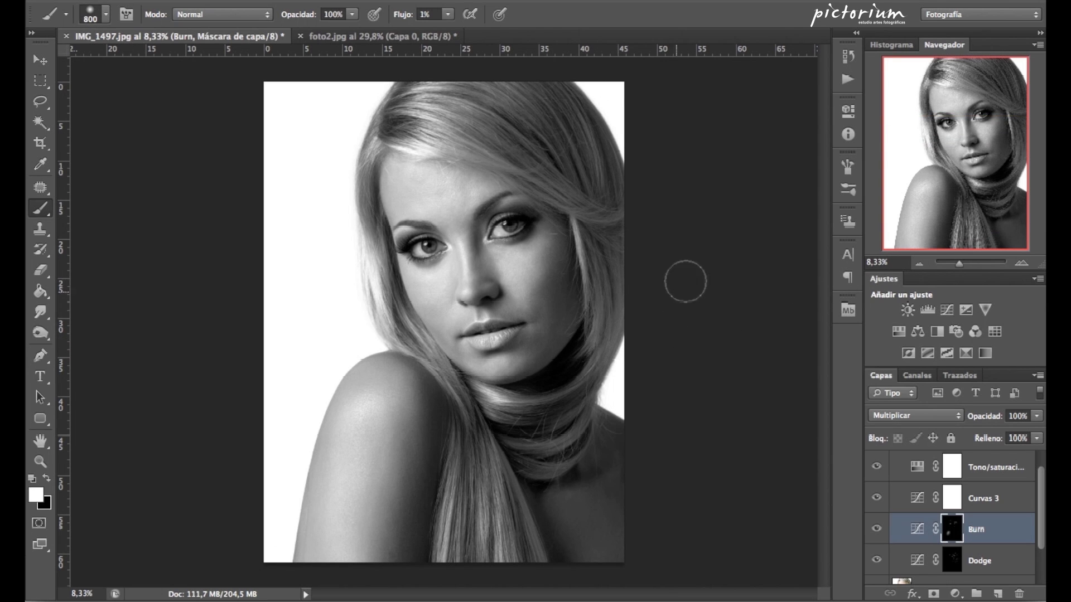
left_click(40, 462)
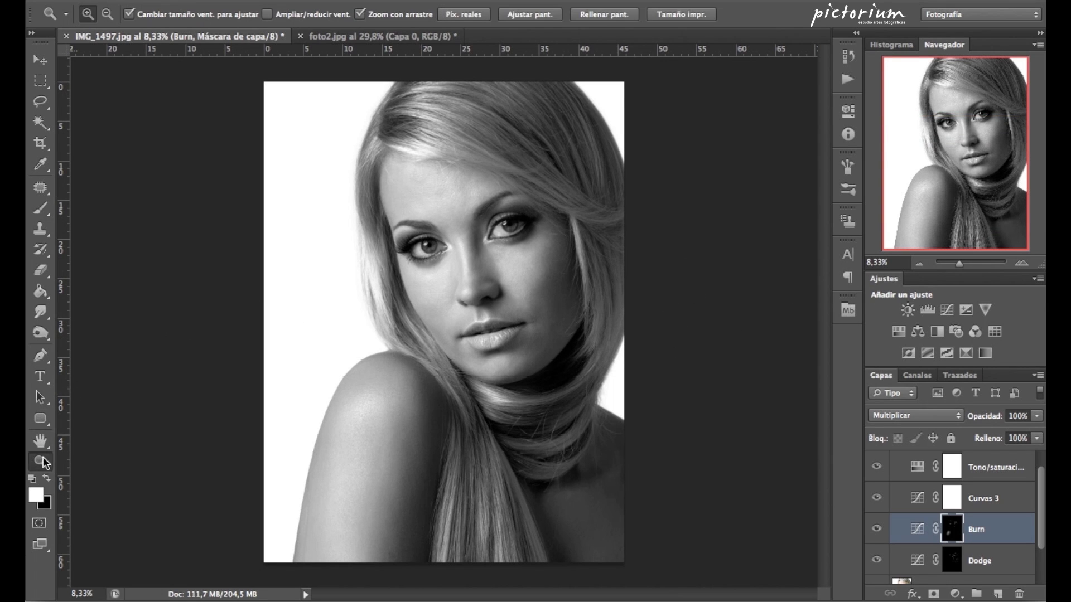
left_click(448, 191)
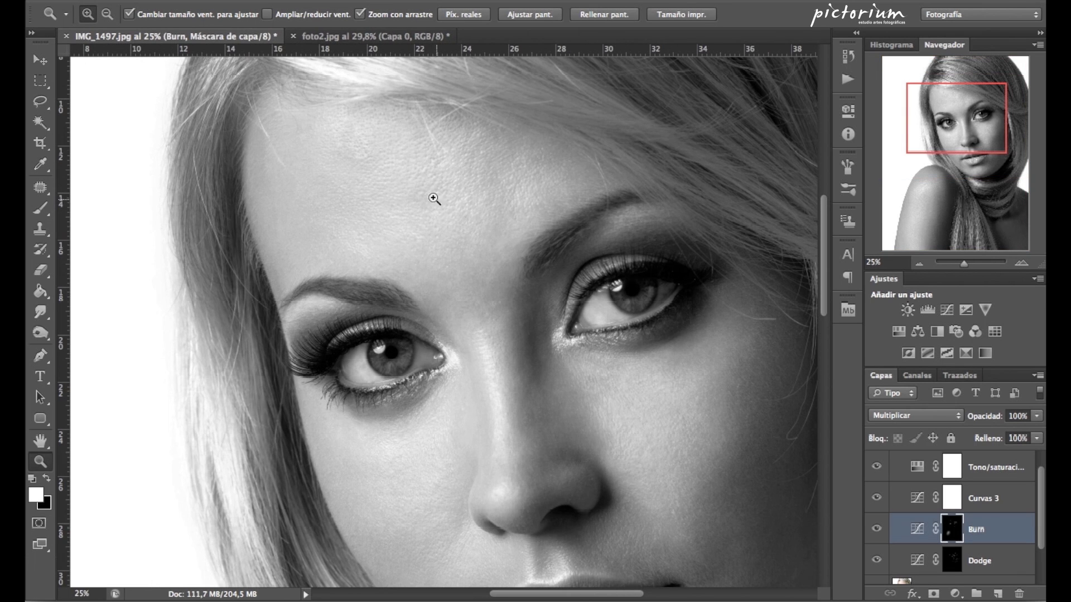
left_click(953, 561)
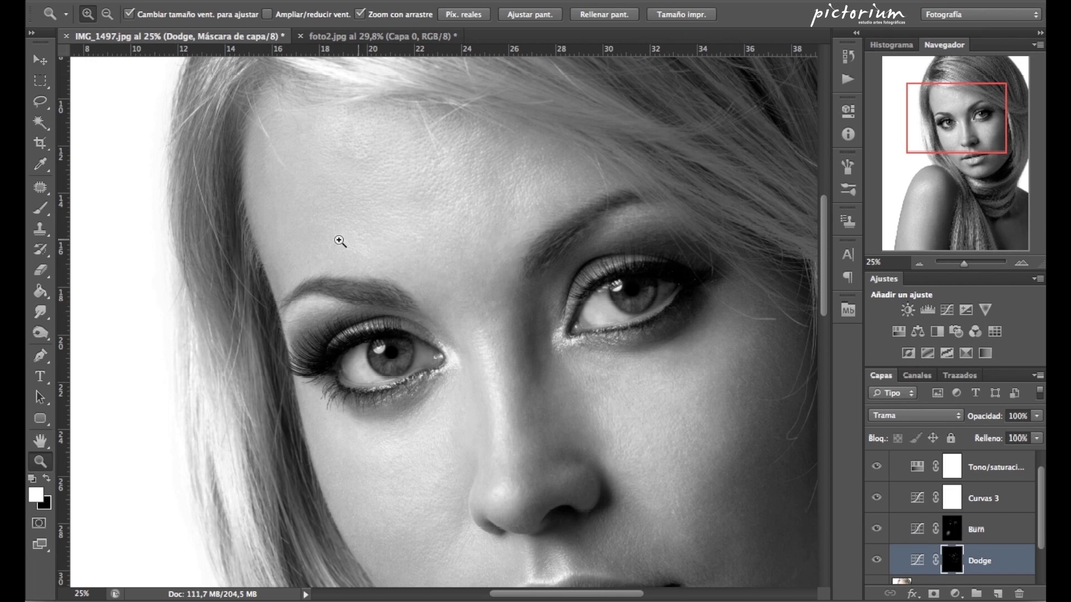
left_click(40, 210)
left_click_drag(416, 202, 418, 200)
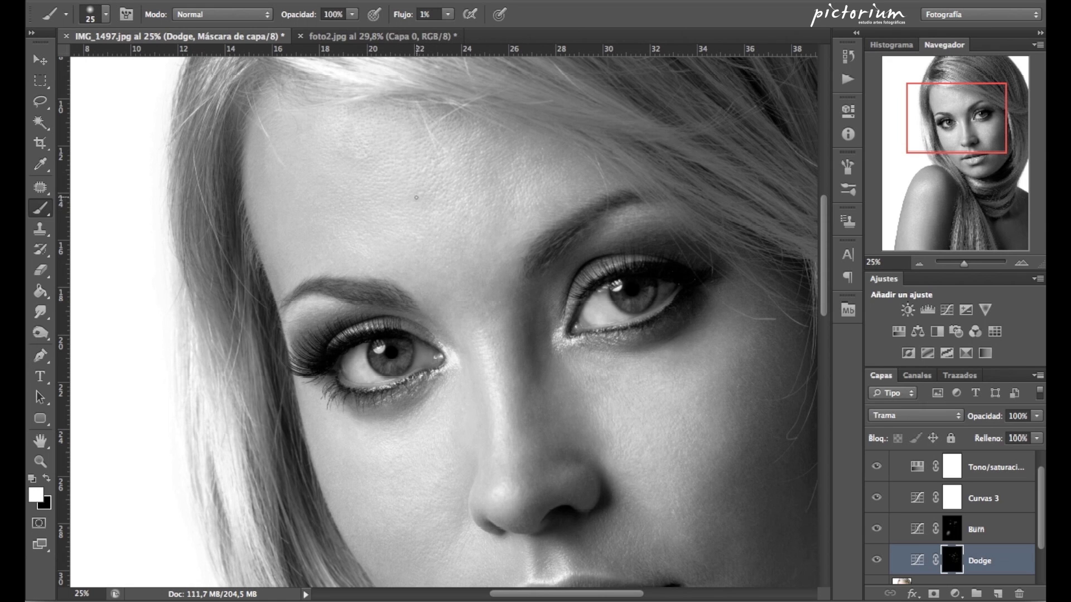
left_click(46, 471)
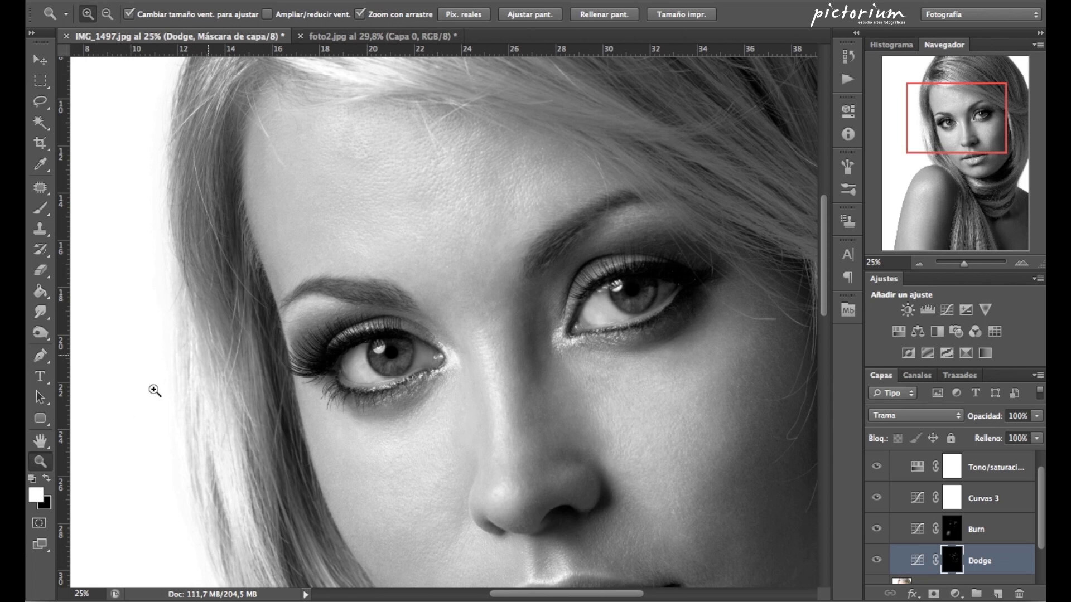
mouse_move(545, 303)
left_mouse_down()
mouse_move(515, 314)
mouse_move(545, 296)
mouse_move(524, 313)
left_mouse_up()
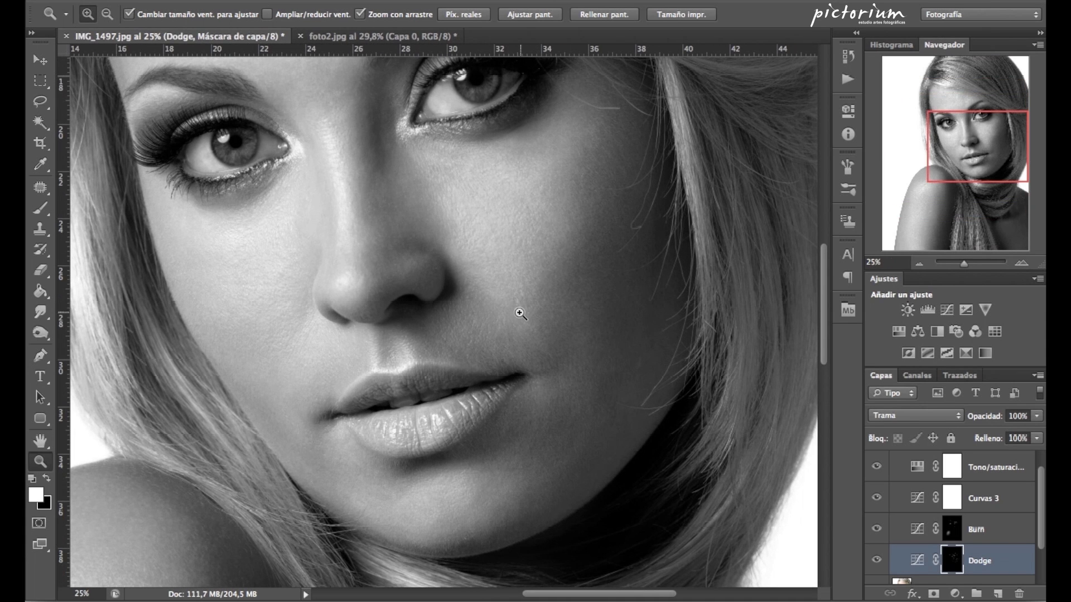
scroll(521, 312, "left", 5)
scroll(522, 312, "up", 3)
scroll(519, 313, "down", 3)
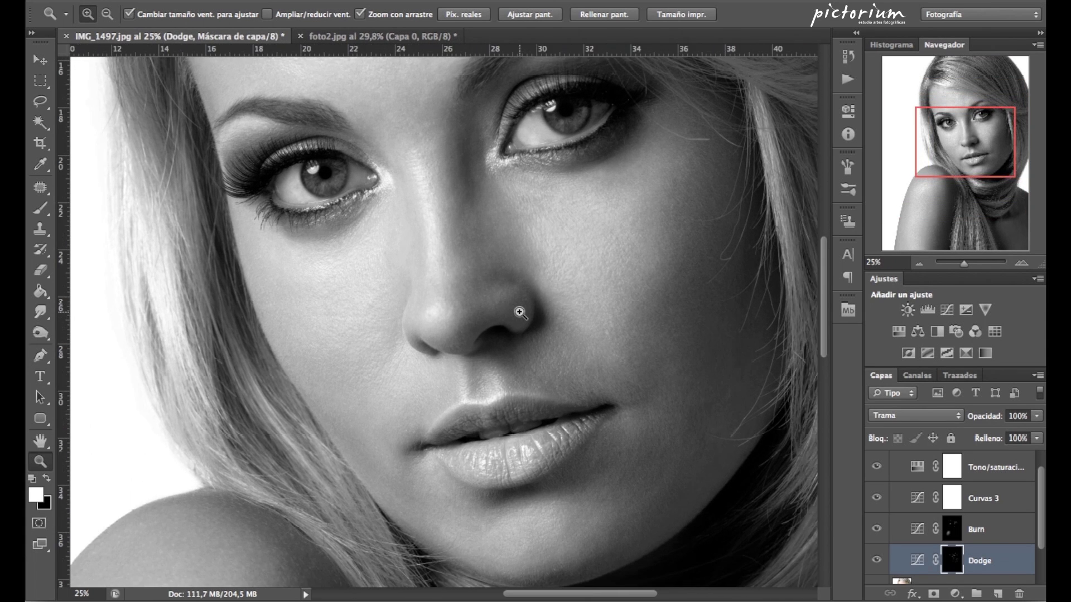
scroll(518, 311, "right", 2)
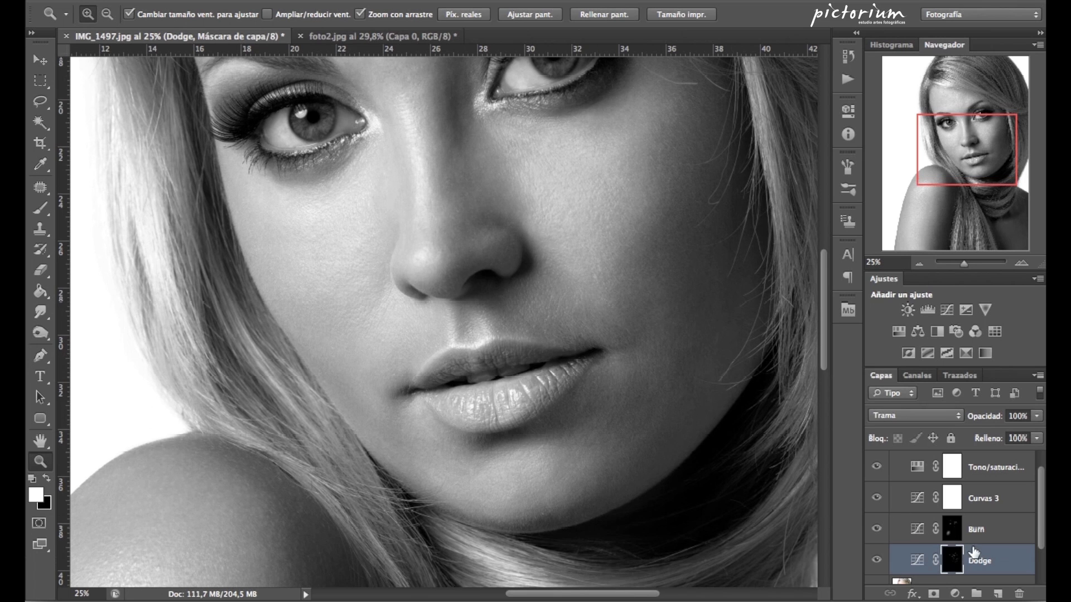
left_click(40, 210)
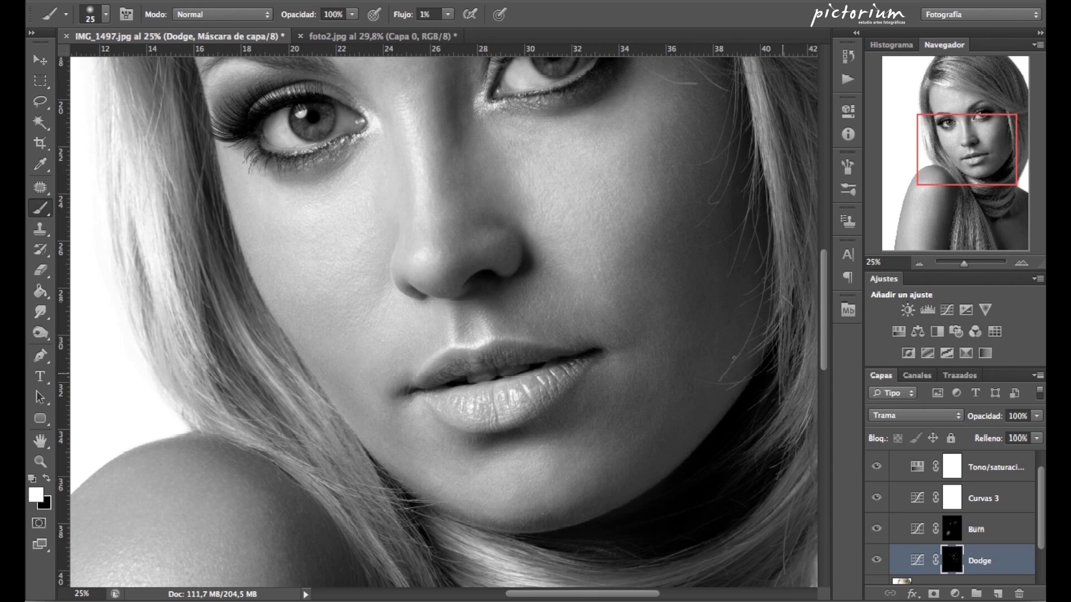
left_click(41, 463)
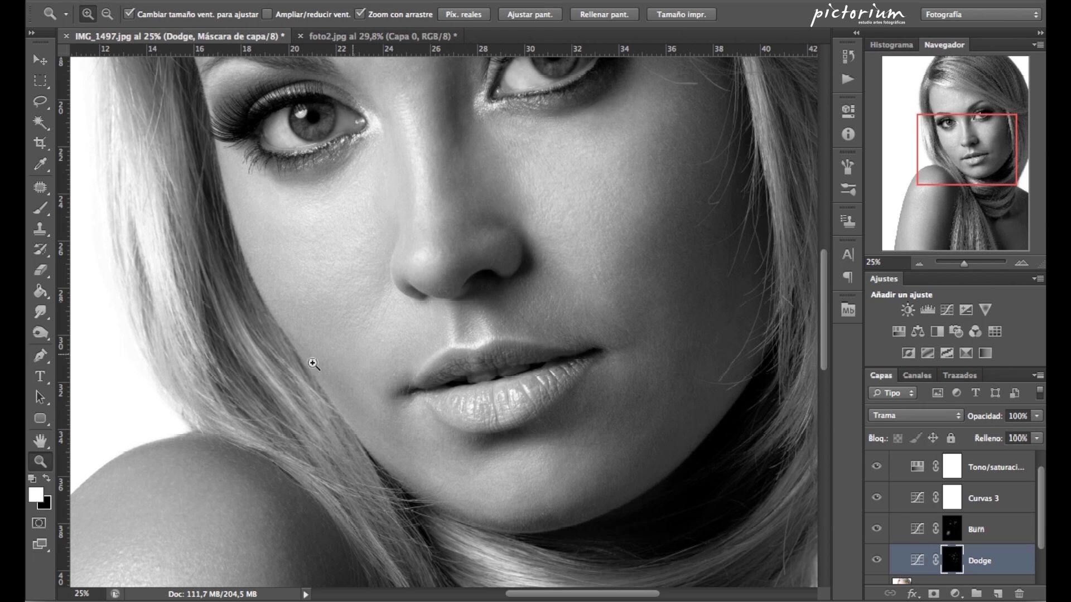
mouse_move(520, 334)
left_mouse_down()
mouse_move(495, 341)
mouse_move(519, 333)
left_mouse_up()
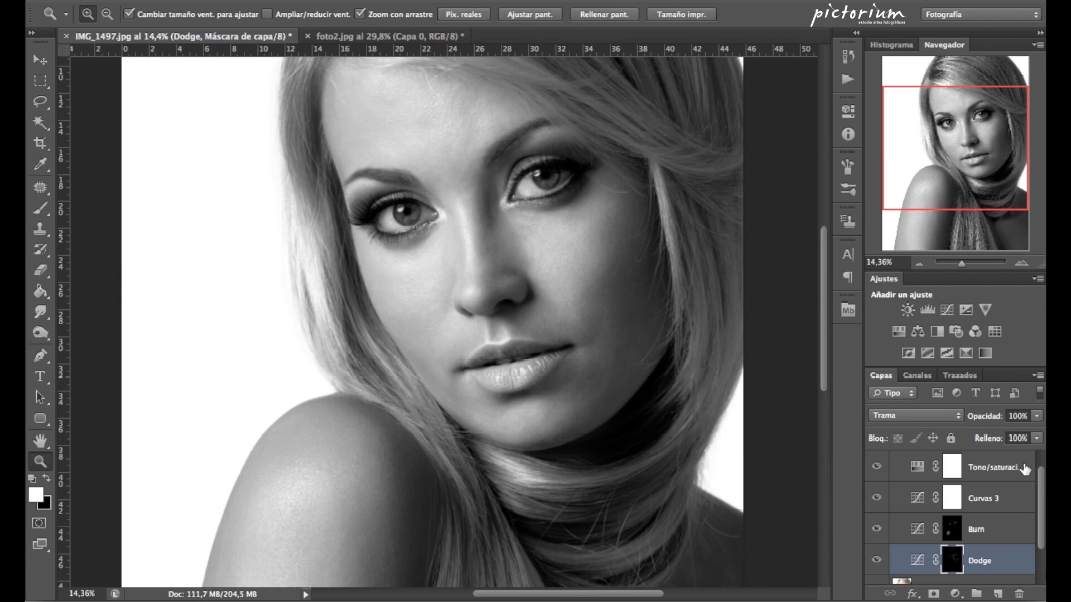
left_click_drag(1040, 491, 1041, 469)
left_click(894, 461)
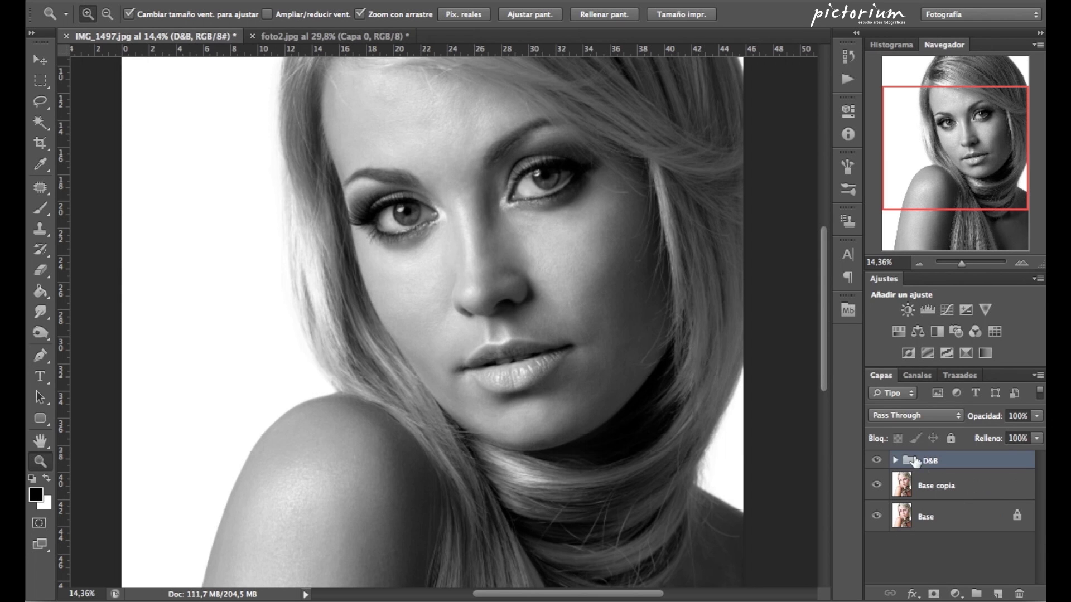
left_click(877, 461)
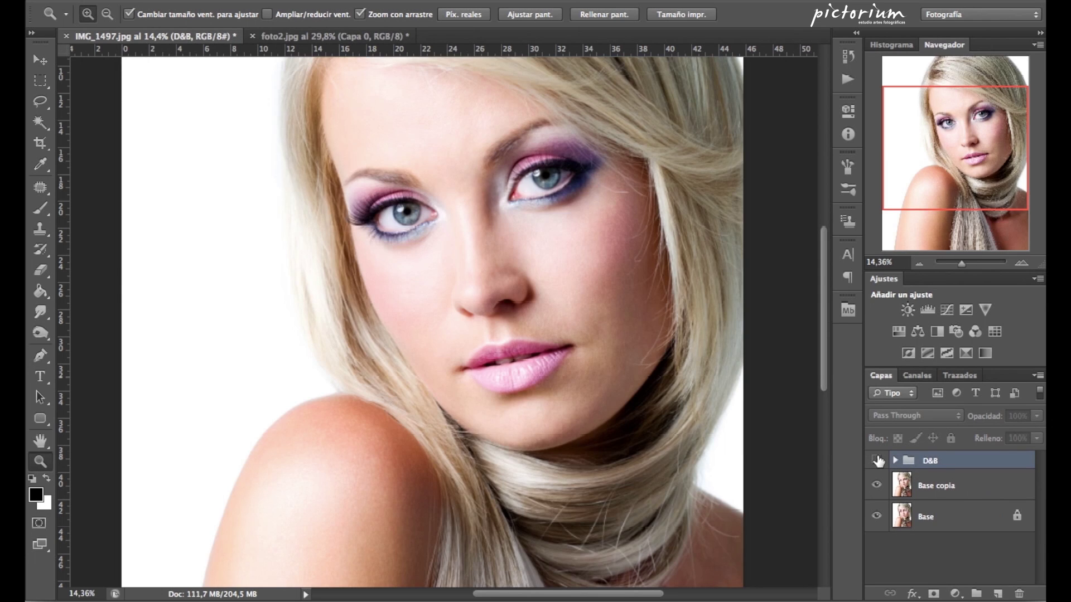
left_click(877, 461)
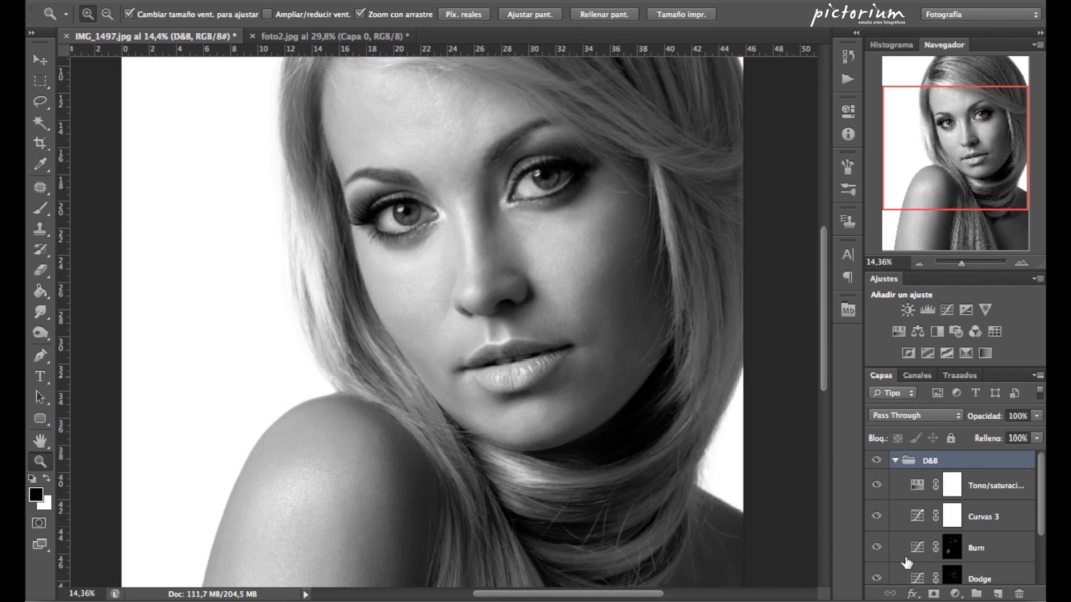
left_click(876, 578)
left_click(876, 579)
left_click(876, 578)
left_click(876, 578)
left_click(876, 579)
left_click(525, 245)
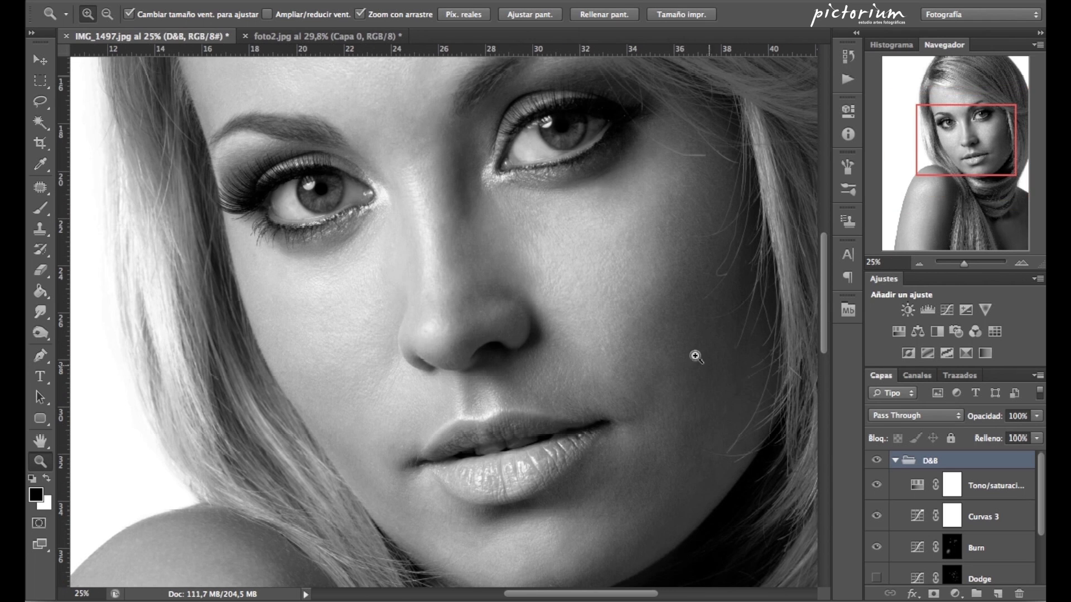
left_click(876, 579)
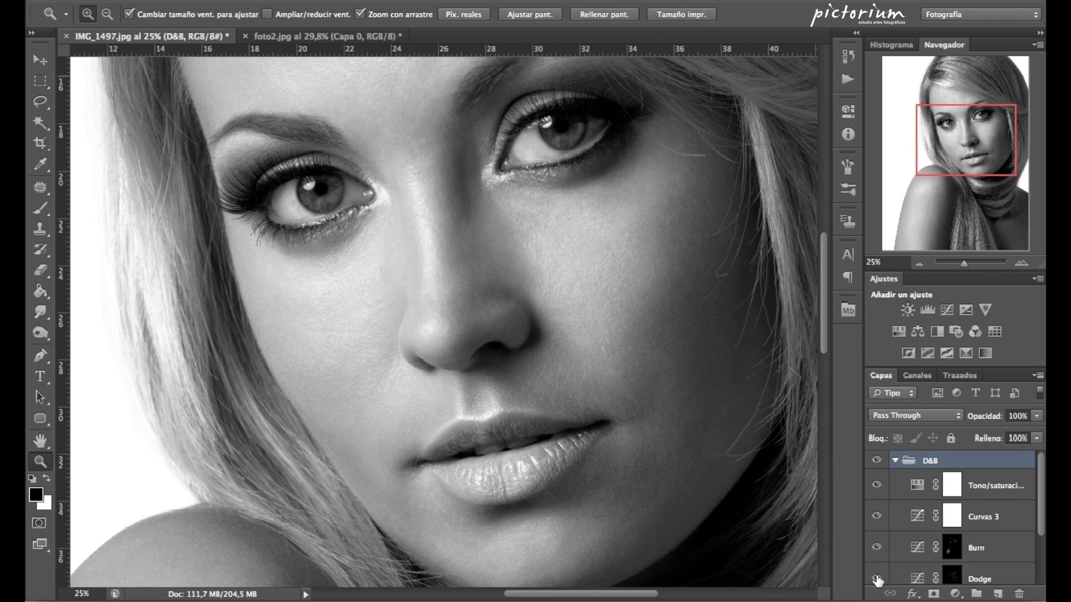
left_click(876, 579)
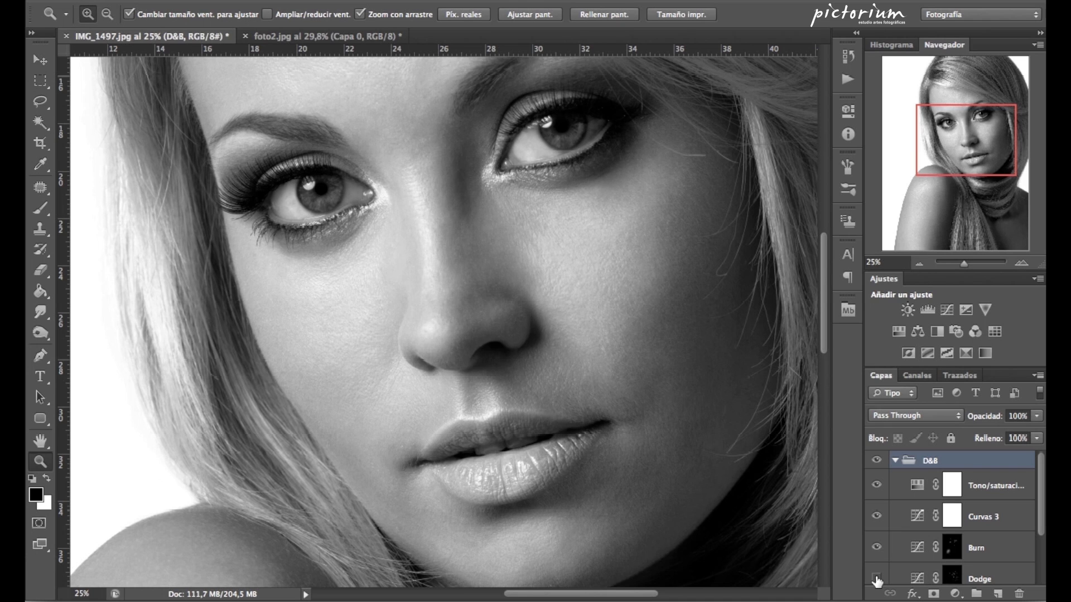
left_click(876, 578)
left_click(876, 580)
left_click(876, 549)
left_click(876, 549)
left_click(876, 549)
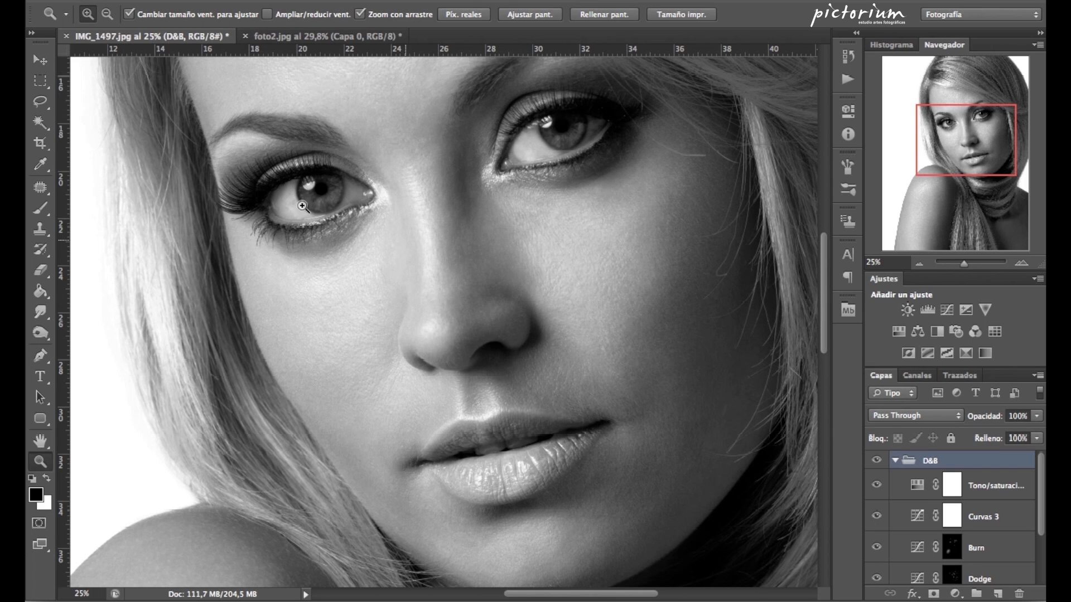
left_click(877, 548)
left_click(876, 549)
left_click_drag(686, 437, 649, 474)
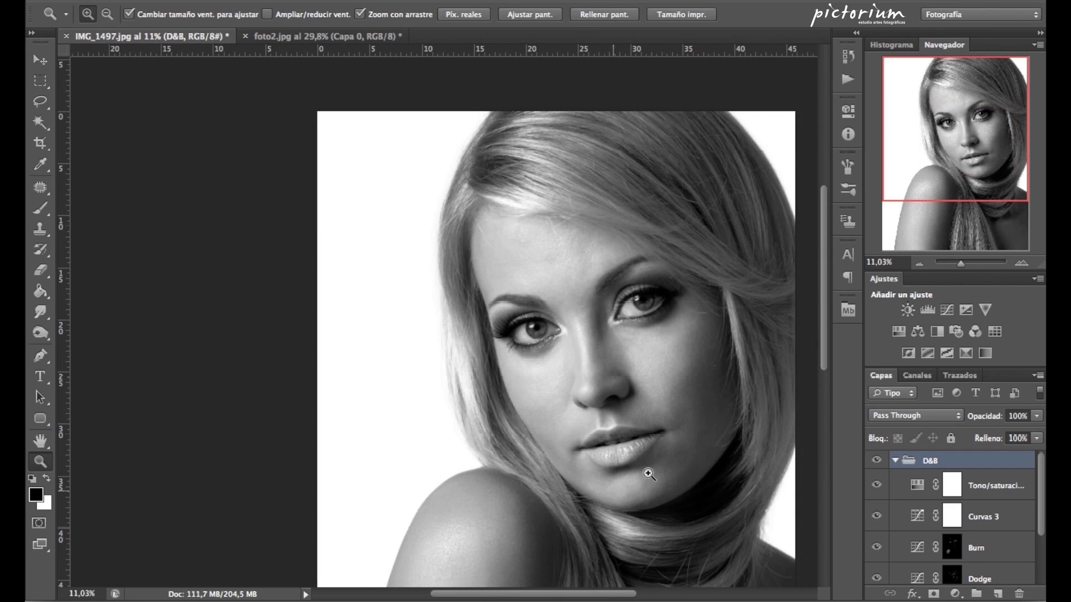
left_click(510, 521)
scroll(658, 478, "right", 5)
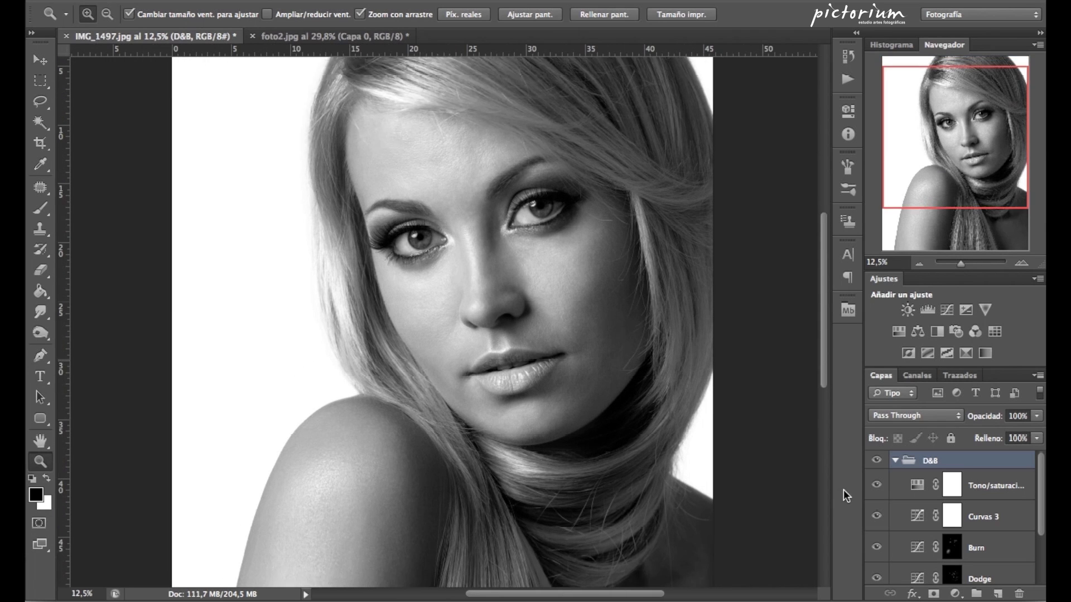
left_click(876, 548)
left_click(877, 549)
left_click(876, 548)
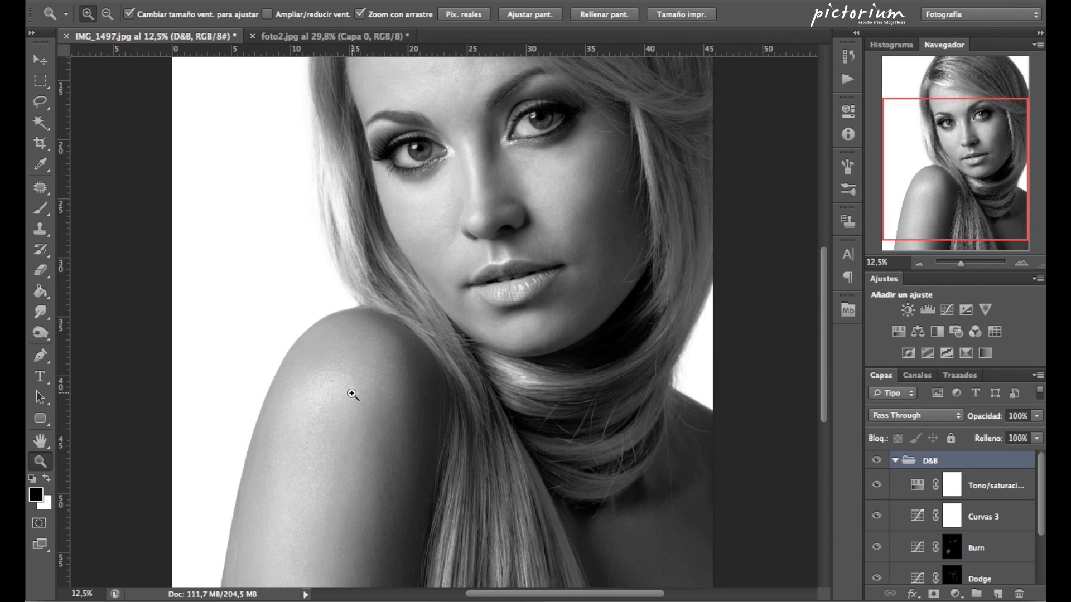
left_click(352, 394)
left_click(519, 406)
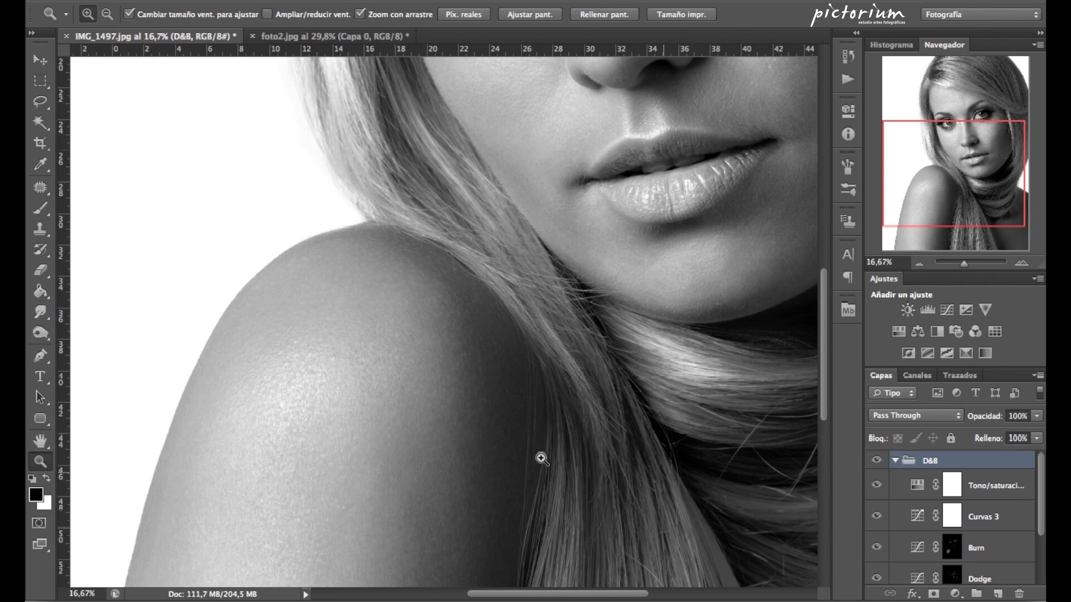
left_click(877, 548)
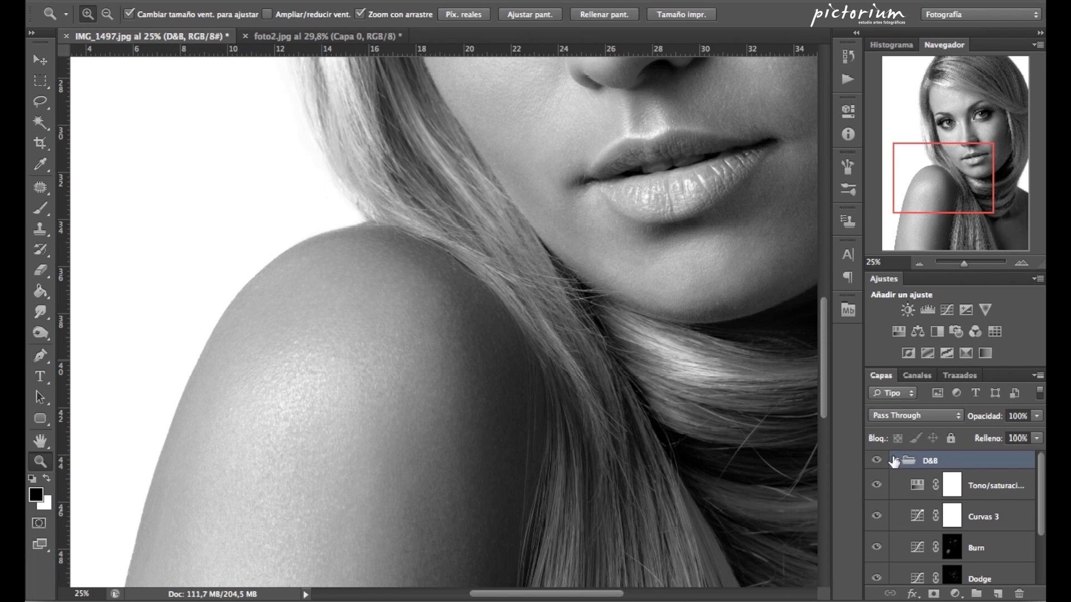
left_click(1025, 480)
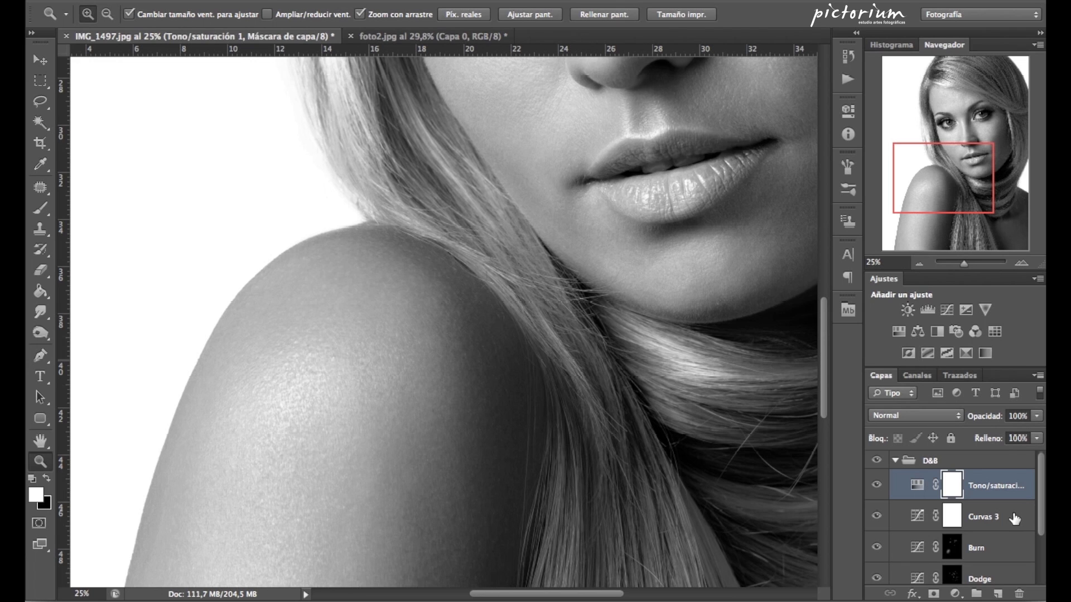
- Delete the Tono/saturación 1 and Curvas 3 layers and collapse the D&B group
left_click(1014, 519, "shift")
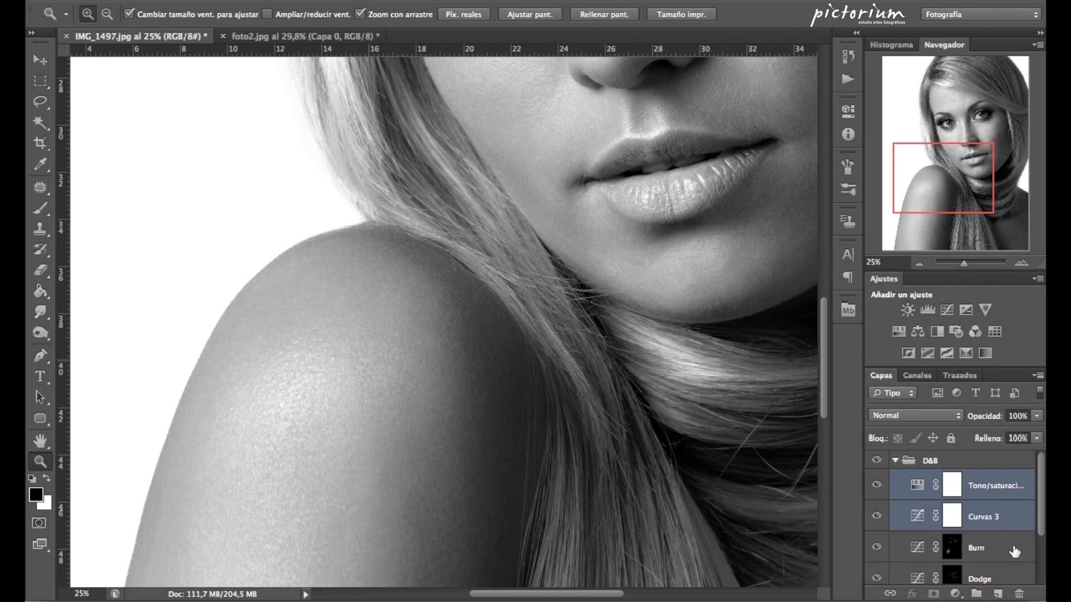
left_click_drag(1015, 520, 1019, 593)
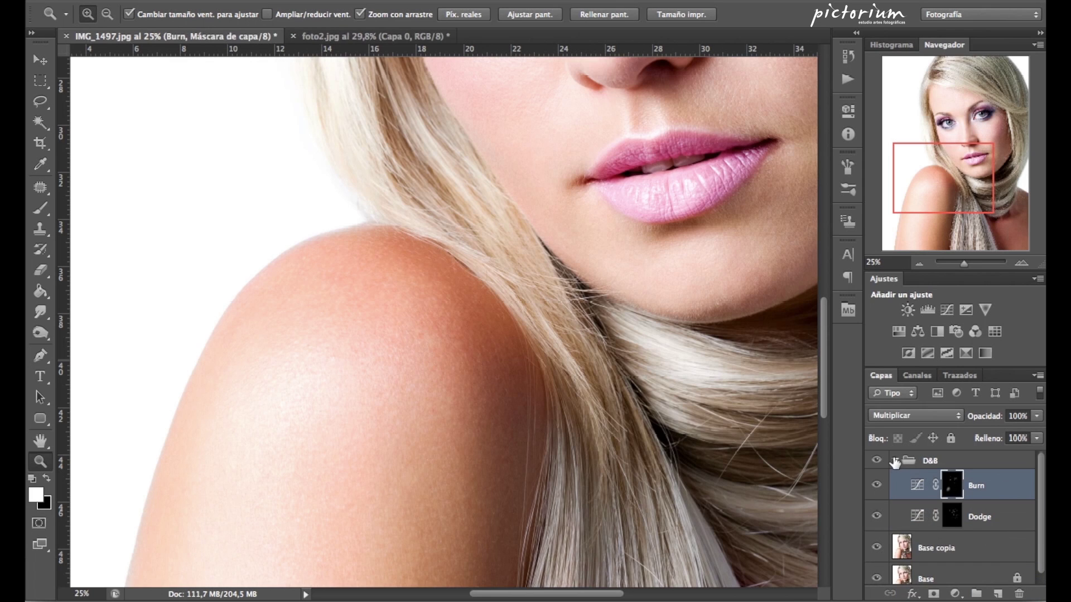
left_click(895, 460)
left_click_drag(662, 303, 651, 285)
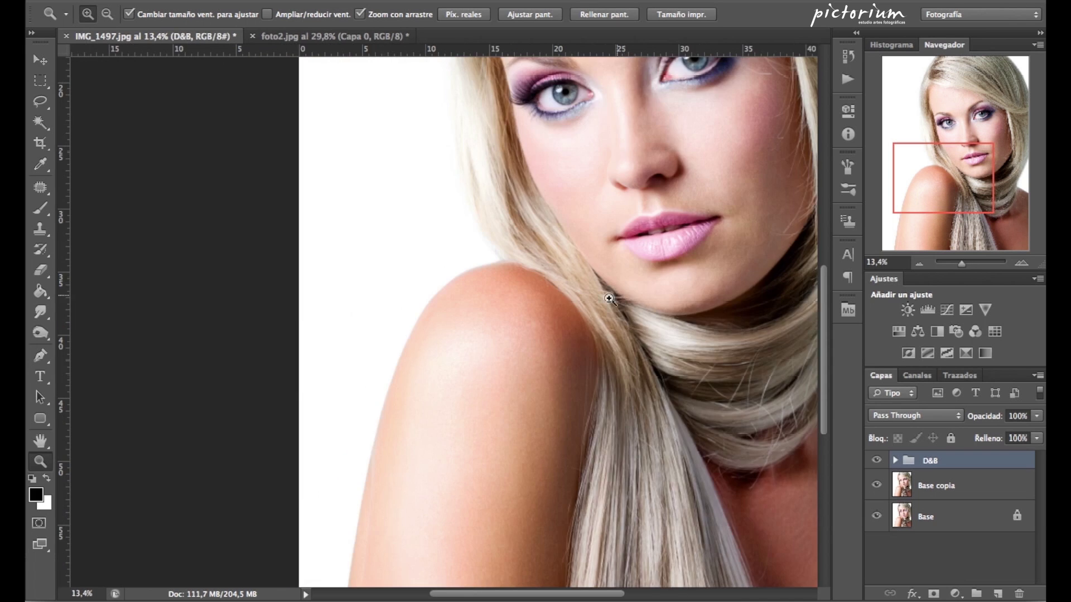
scroll(650, 284, "down", 3)
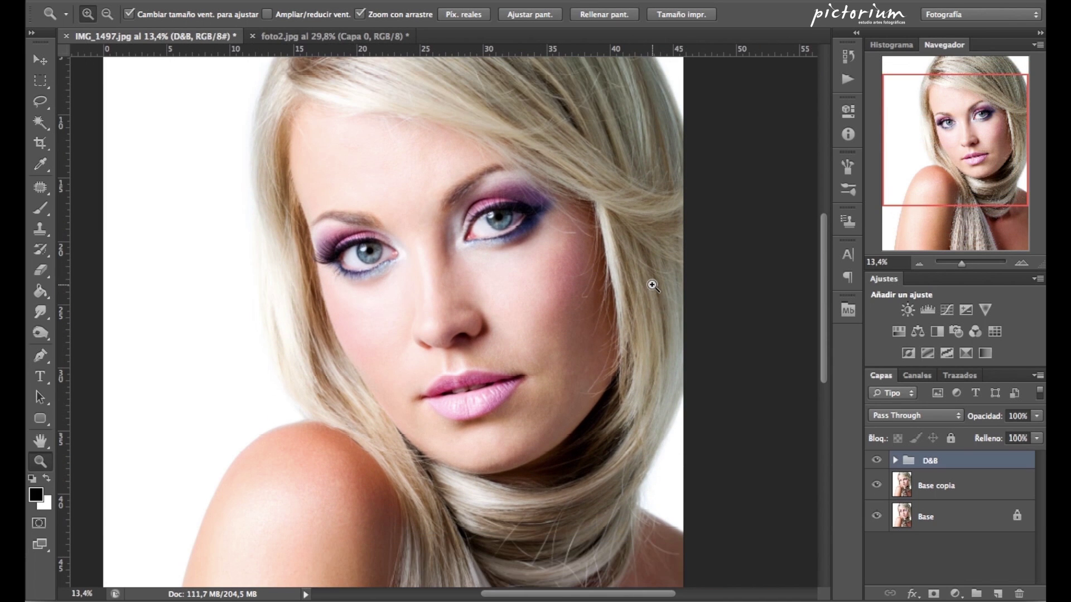
scroll(663, 286, "down", 2)
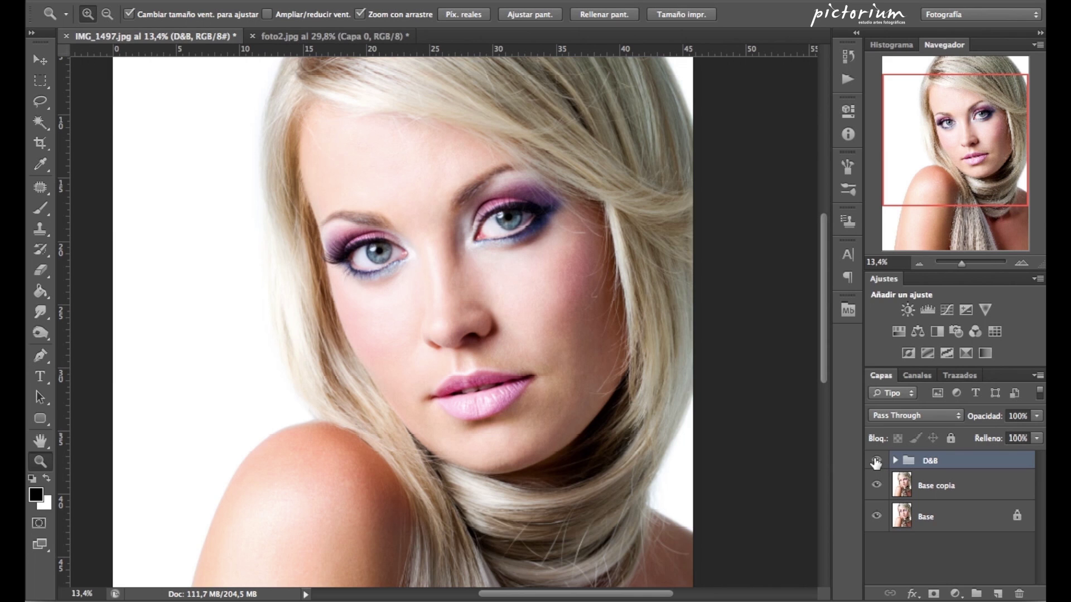
left_click(876, 461)
left_click(876, 461)
left_click(876, 461)
left_click(876, 460)
left_click(876, 461)
left_click(876, 461)
left_click(876, 460)
left_click(876, 461)
left_click(876, 461)
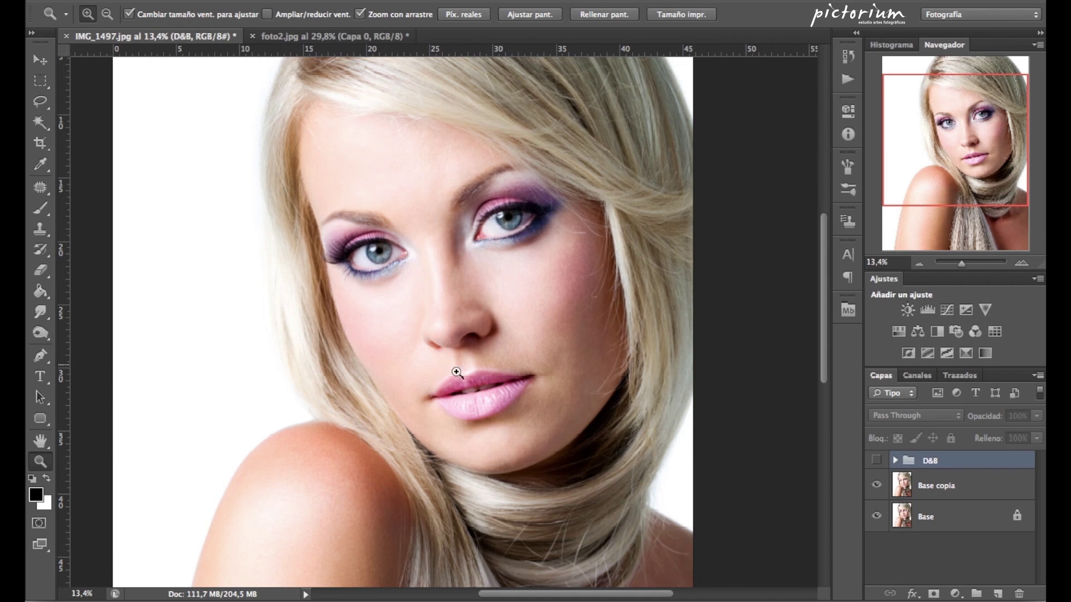
left_click(876, 461)
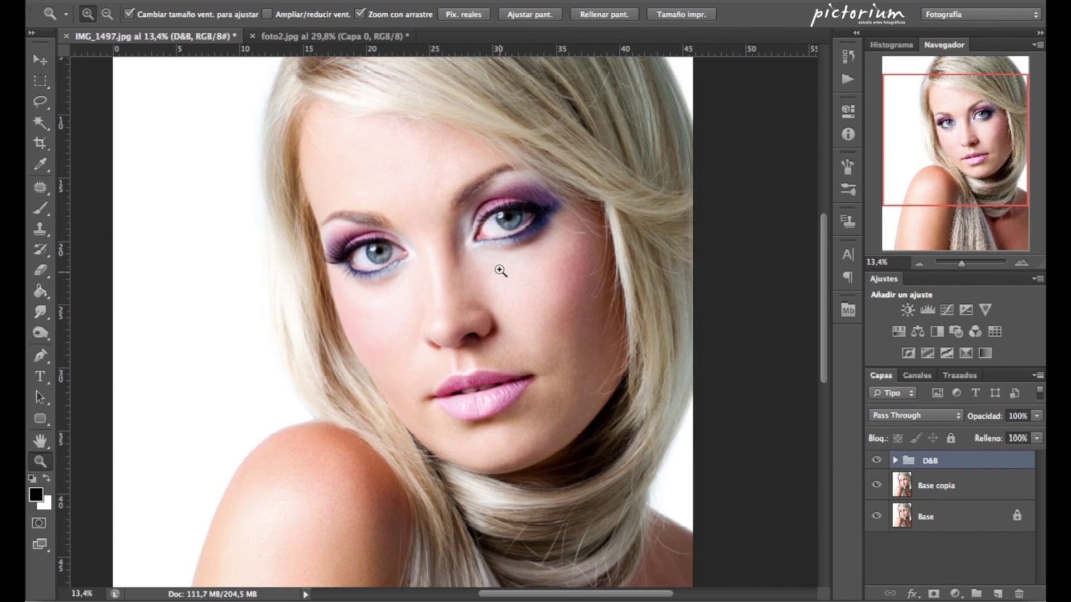
left_click_drag(514, 306, 502, 327)
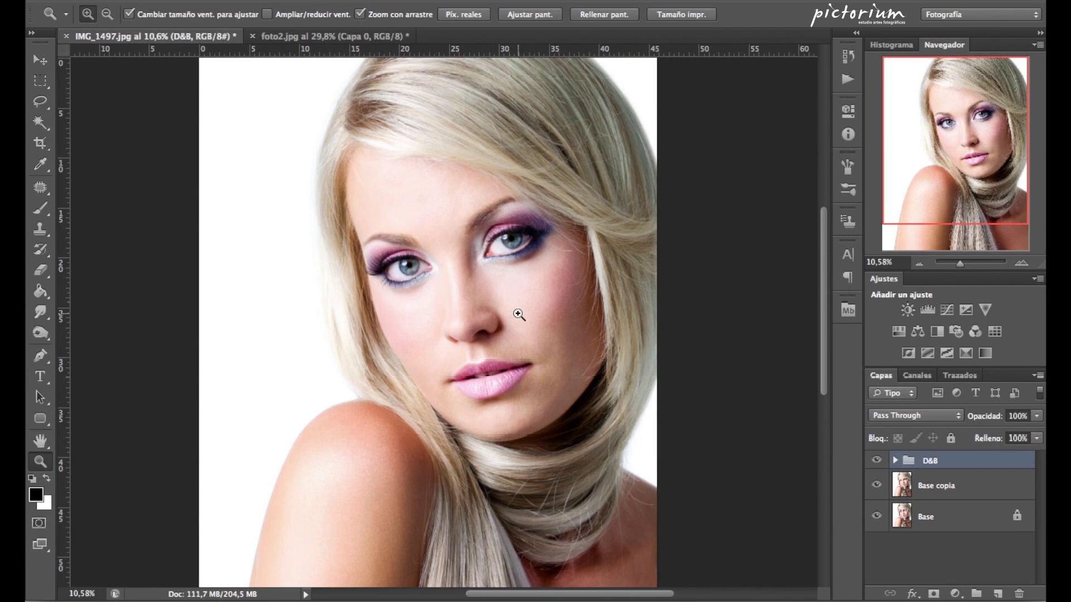